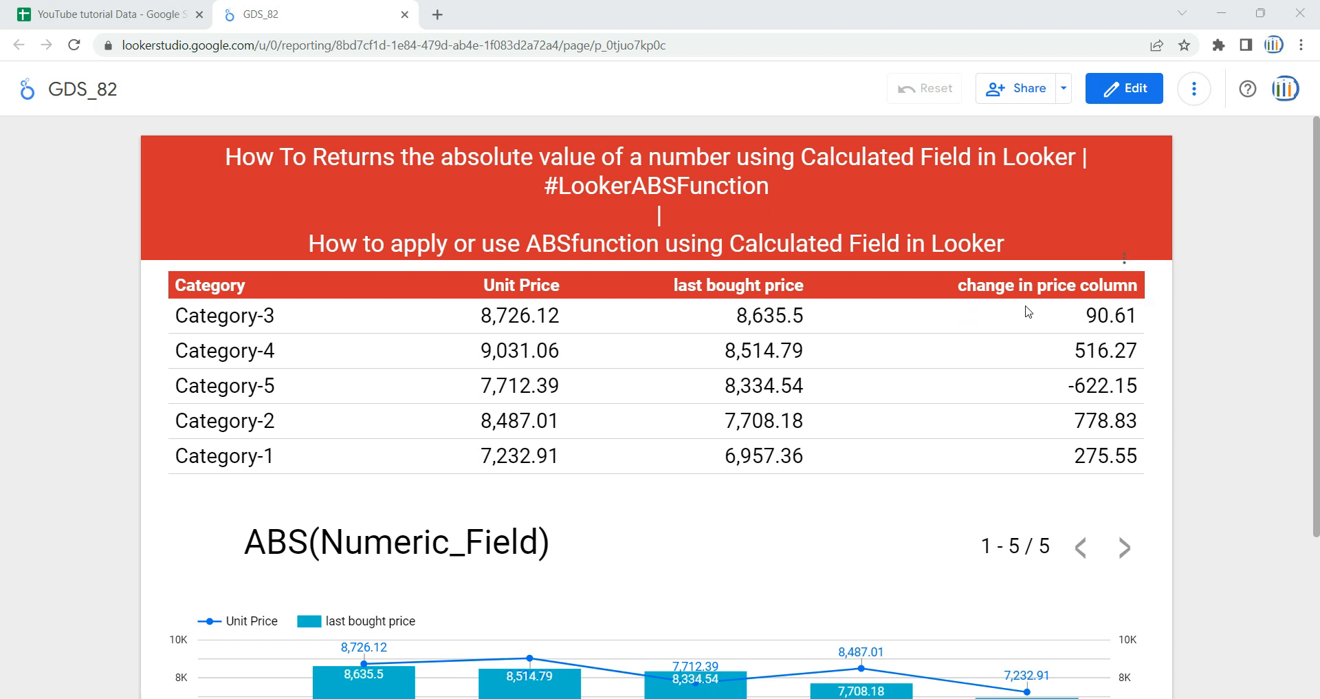
- Switch to the Google Sheets source data and examine the Qty Sold, Unit Price and last bought price columns
click(131, 9)
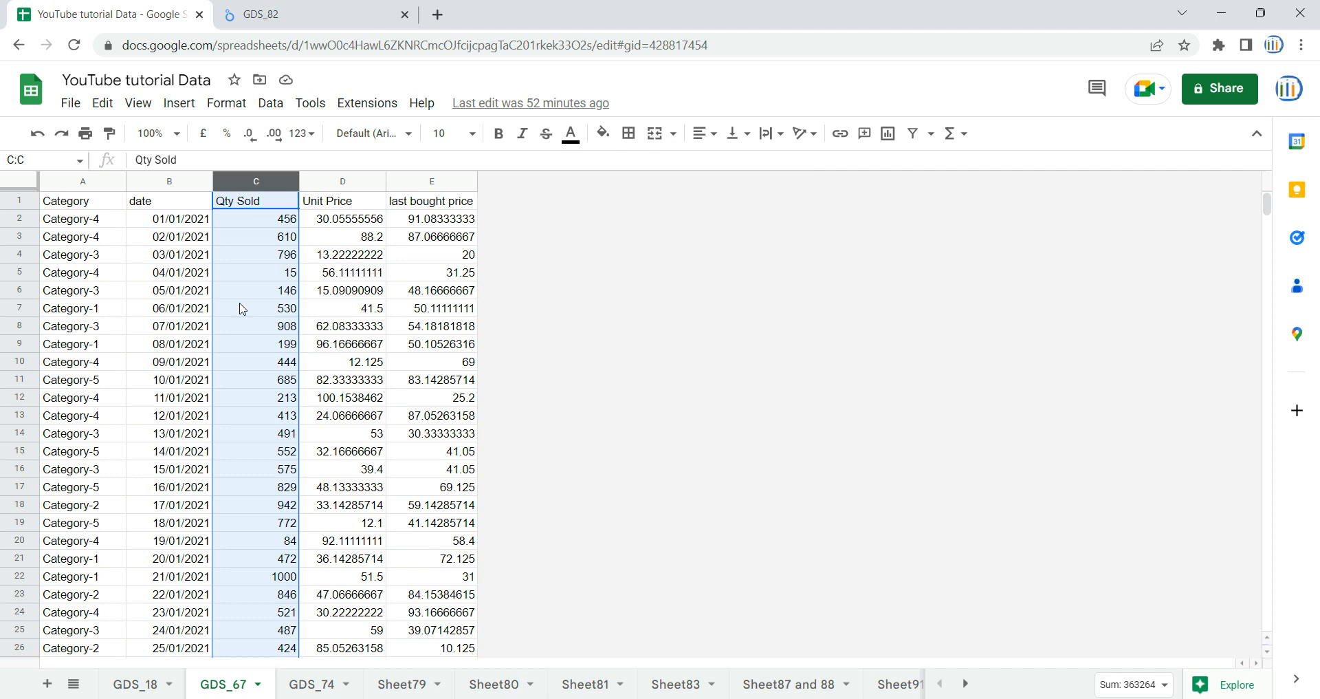
click(278, 294)
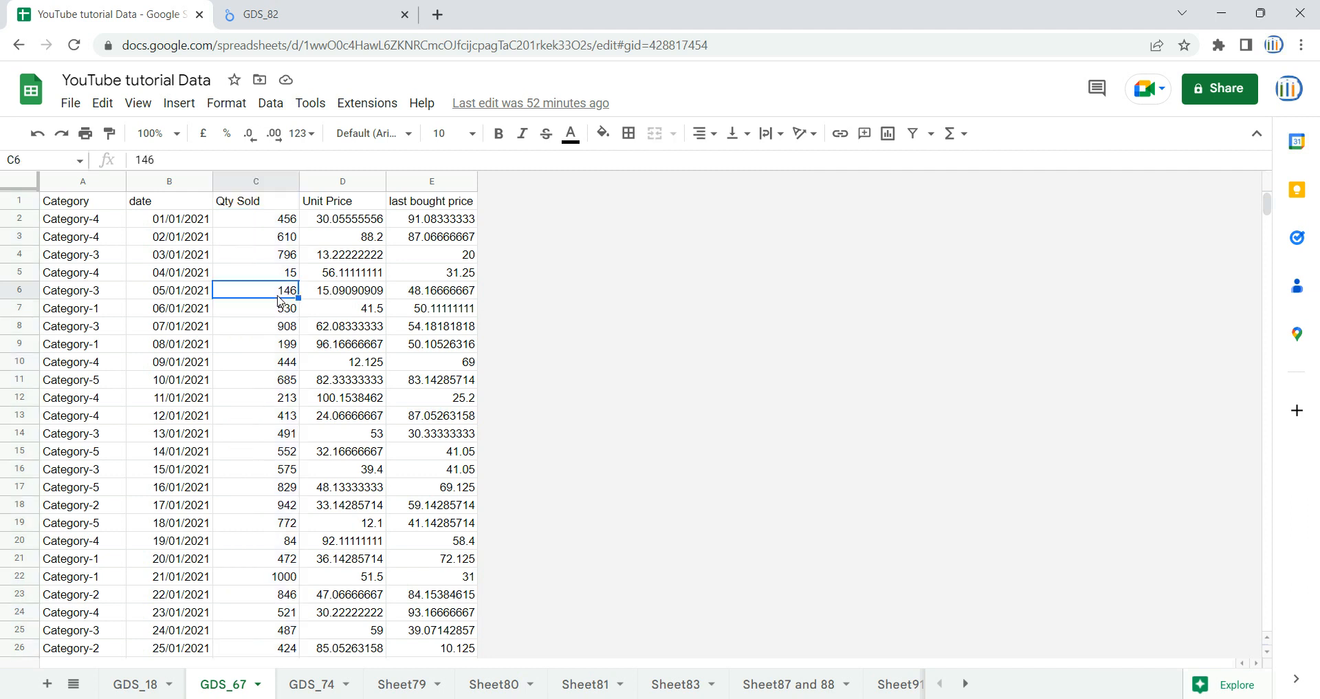
click(355, 181)
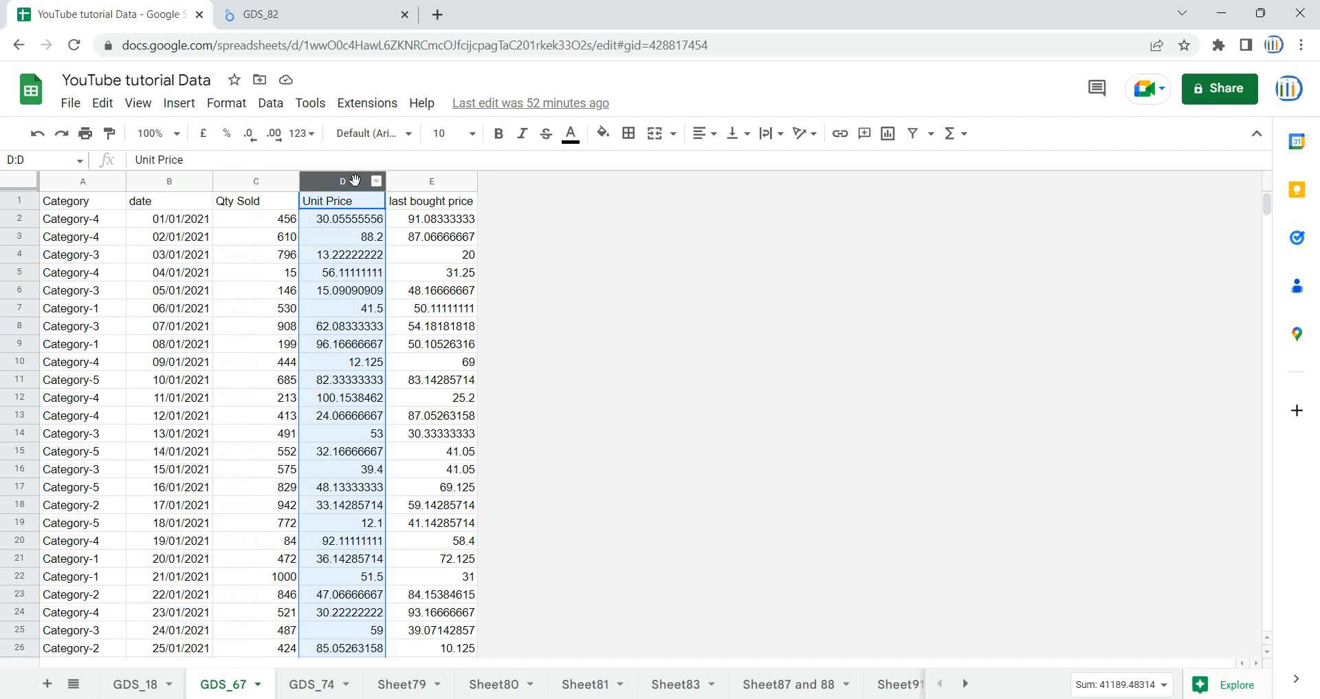
click(436, 182)
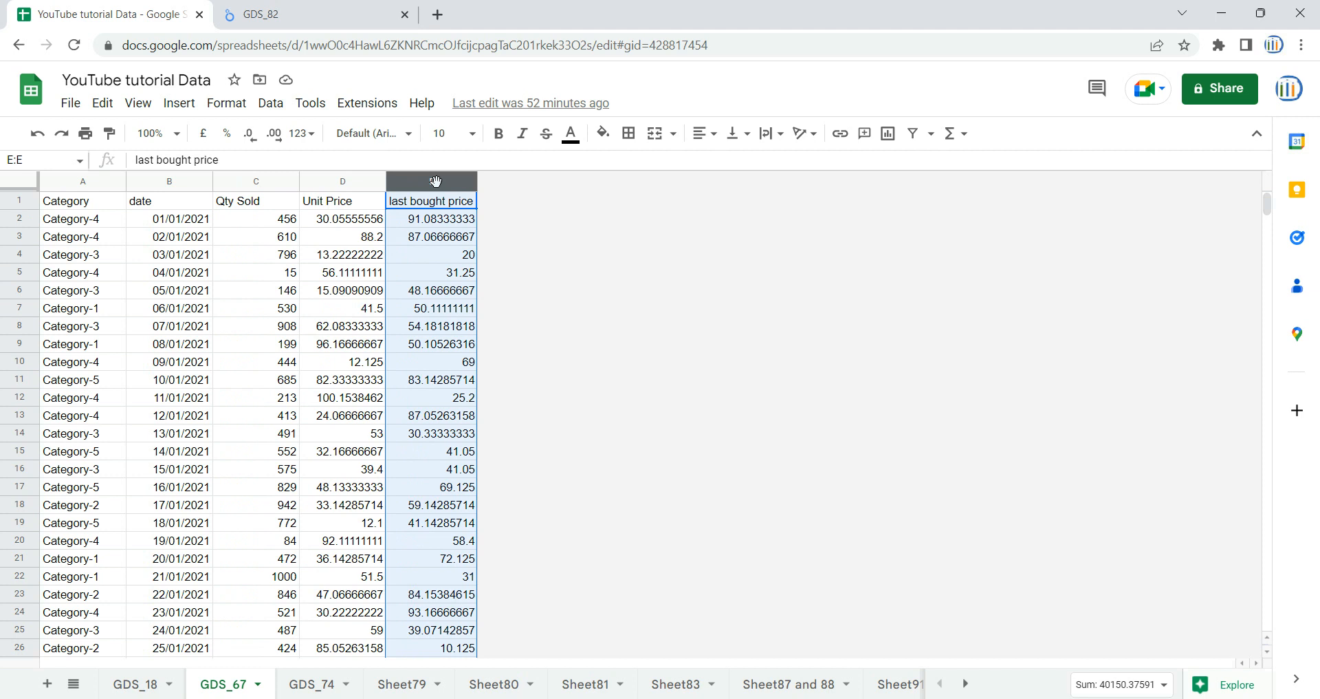
- Return to the GDS_82 report in Looker Studio and review the category price table and the chart below it
click(295, 12)
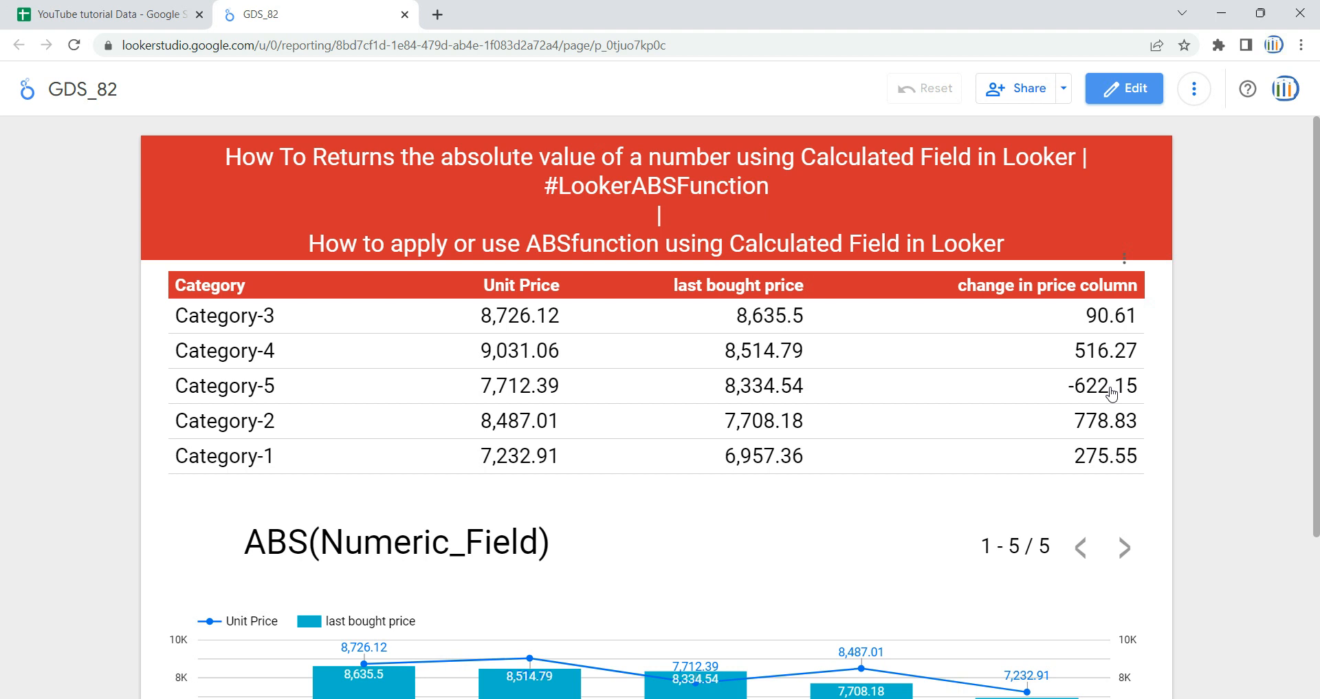
scroll(843, 513, down, 3)
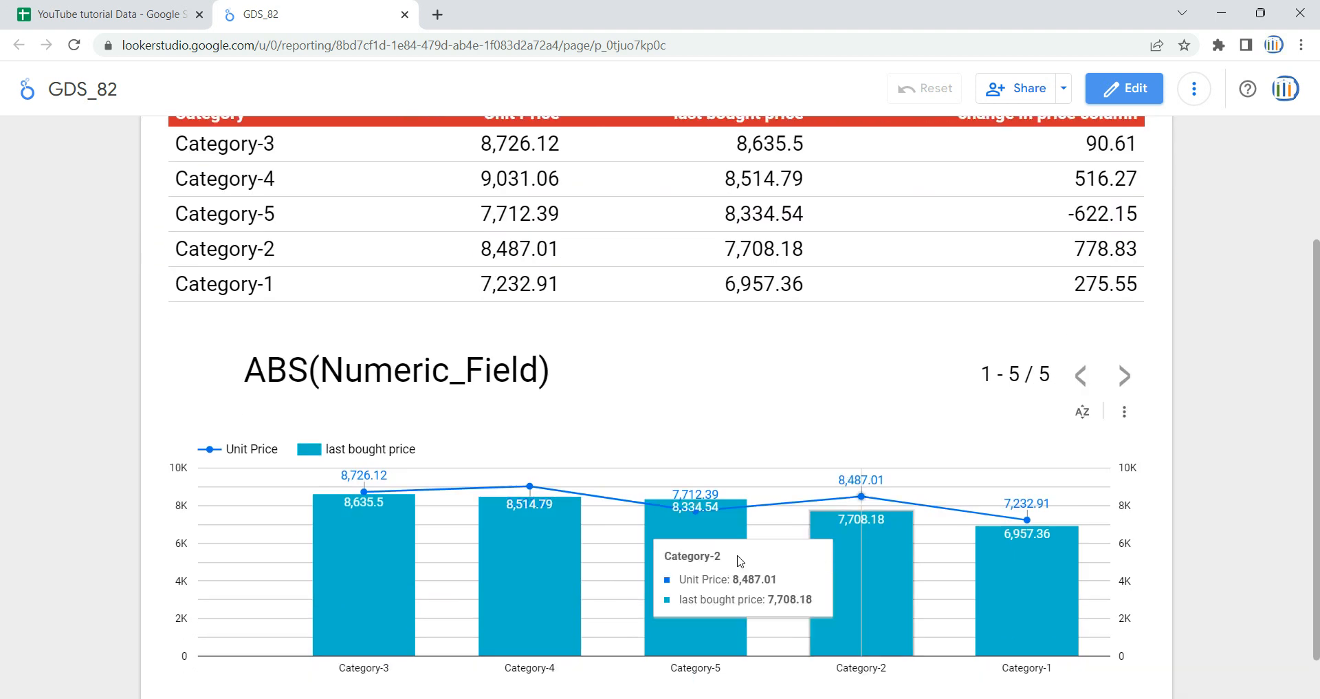
scroll(911, 323, up, 3)
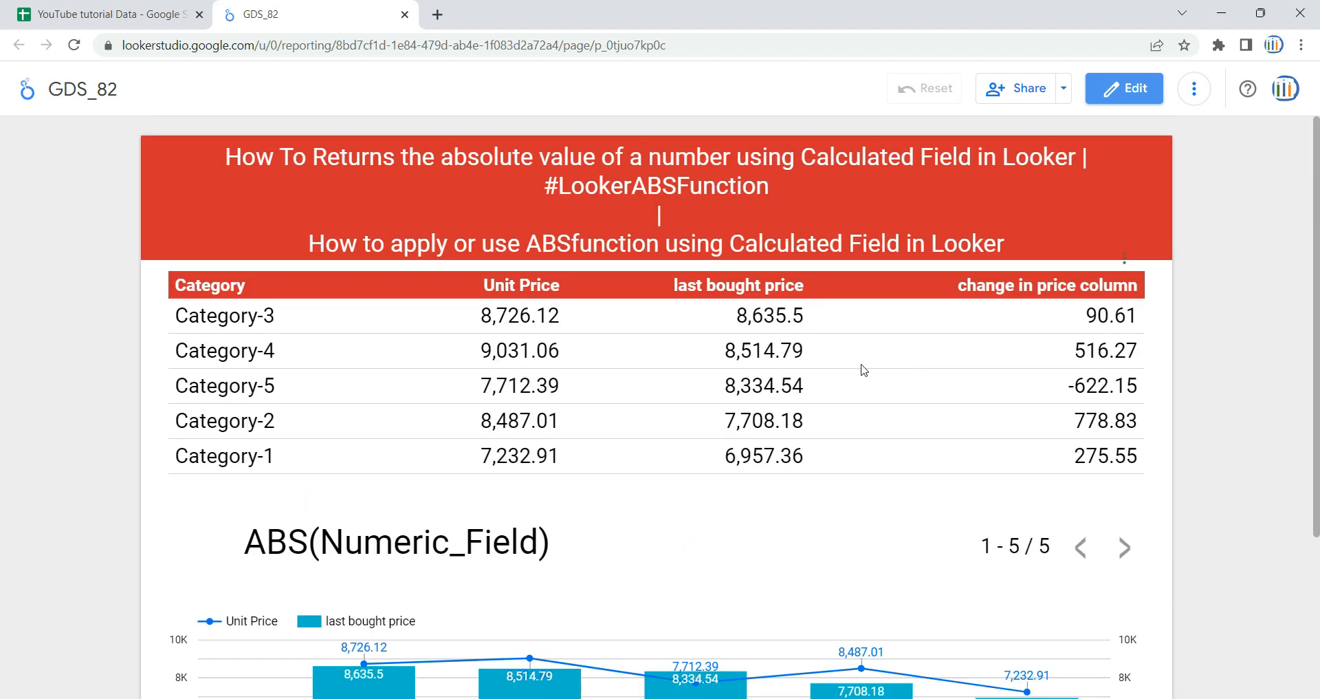
- Open the report for editing and select the category price table
click(1135, 99)
click(746, 415)
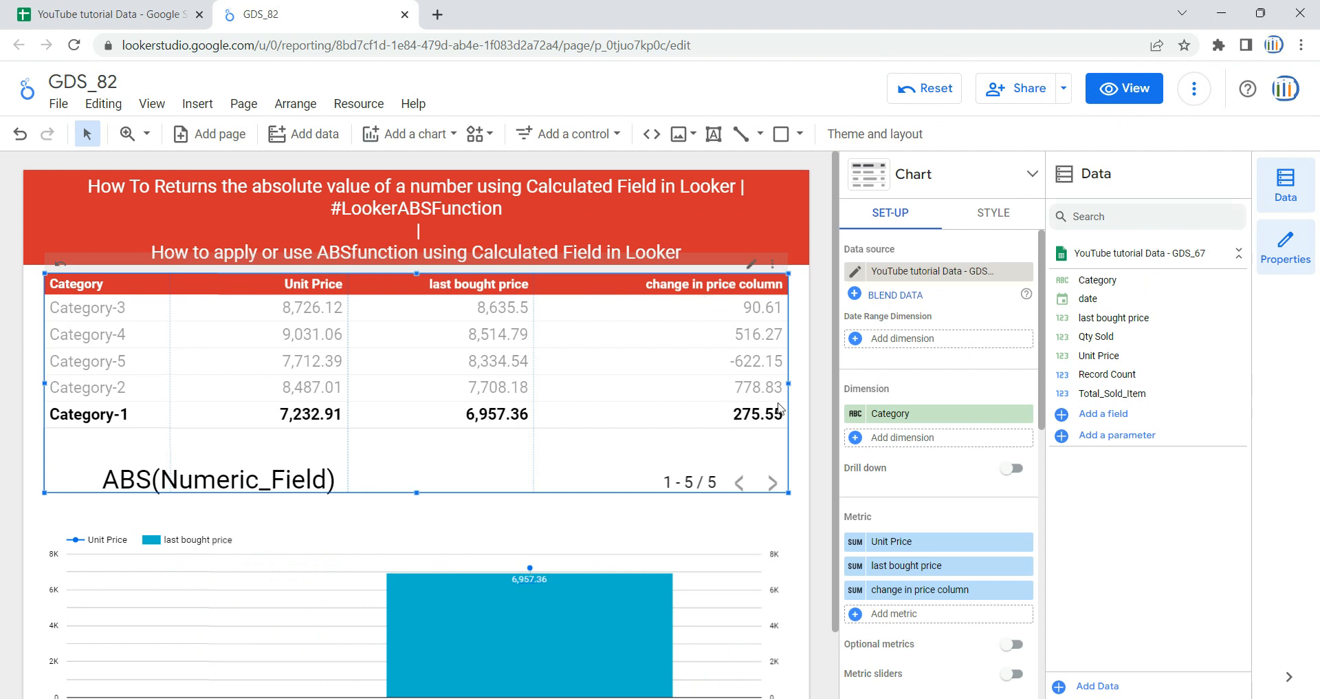
drag(1122, 379, 718, 296)
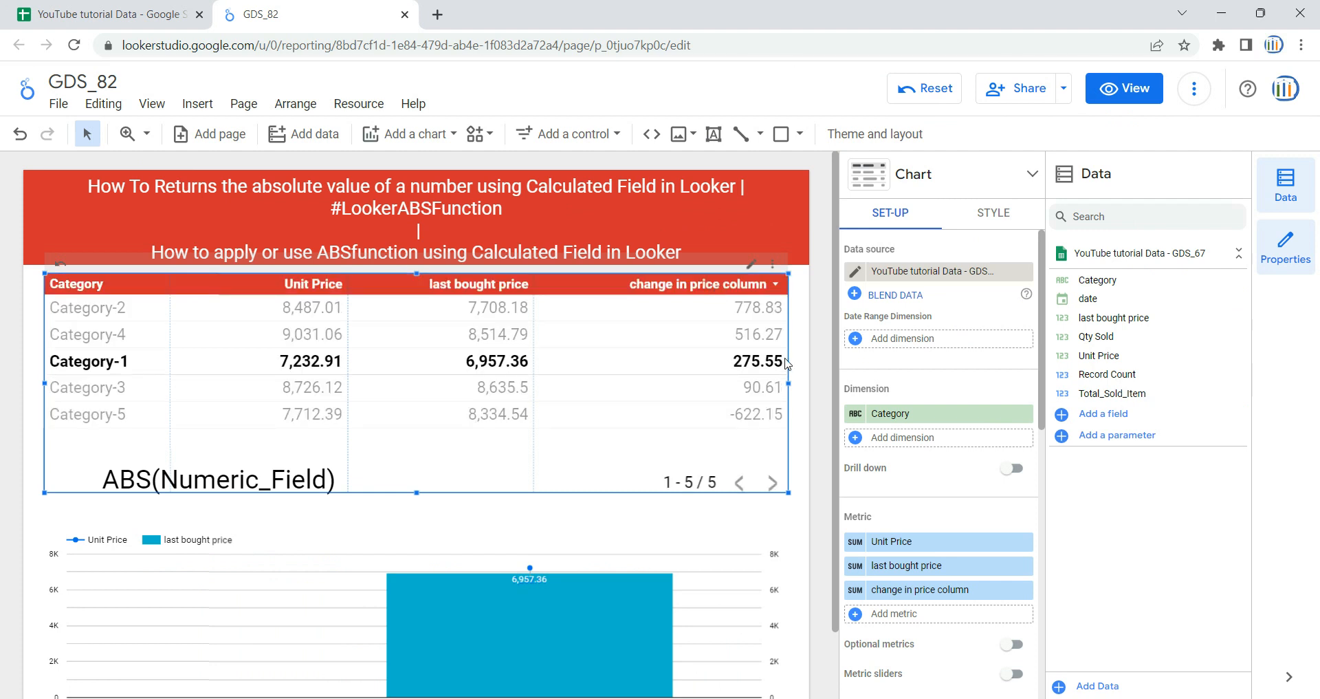
click(751, 365)
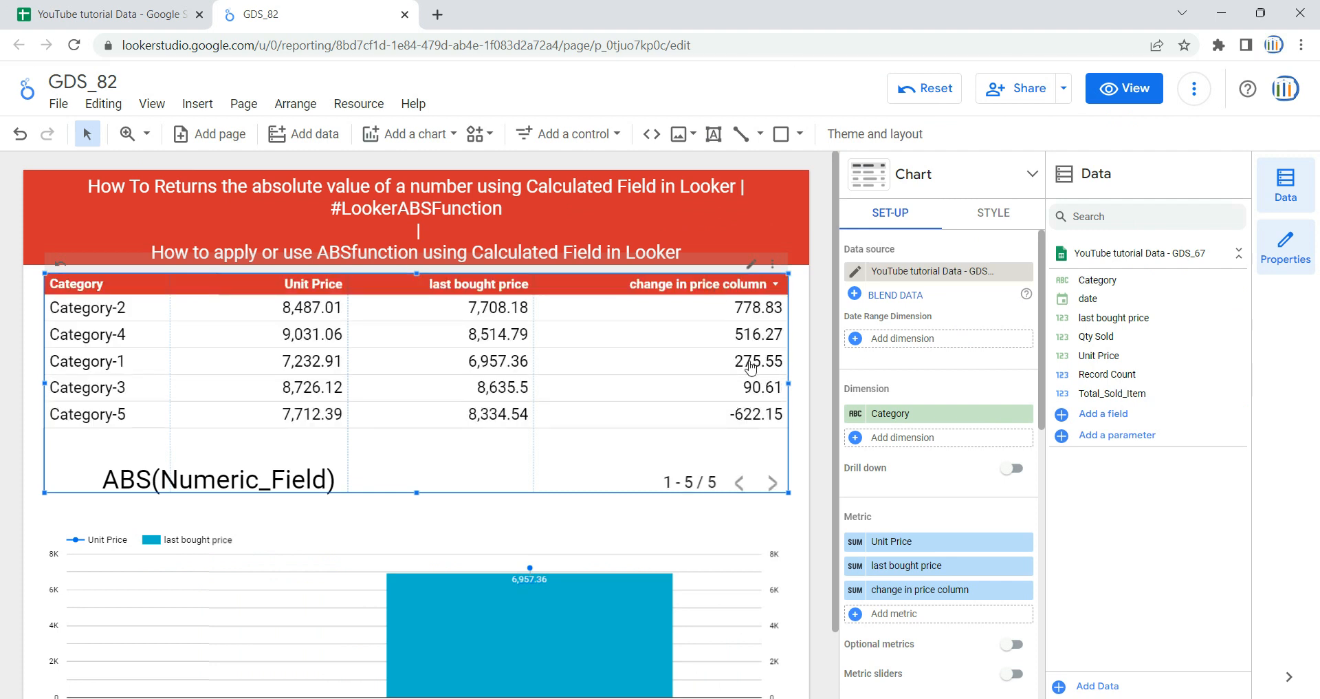
- Rename the table's calculated metric "change in price column" to "change in price" and apply the change
click(855, 589)
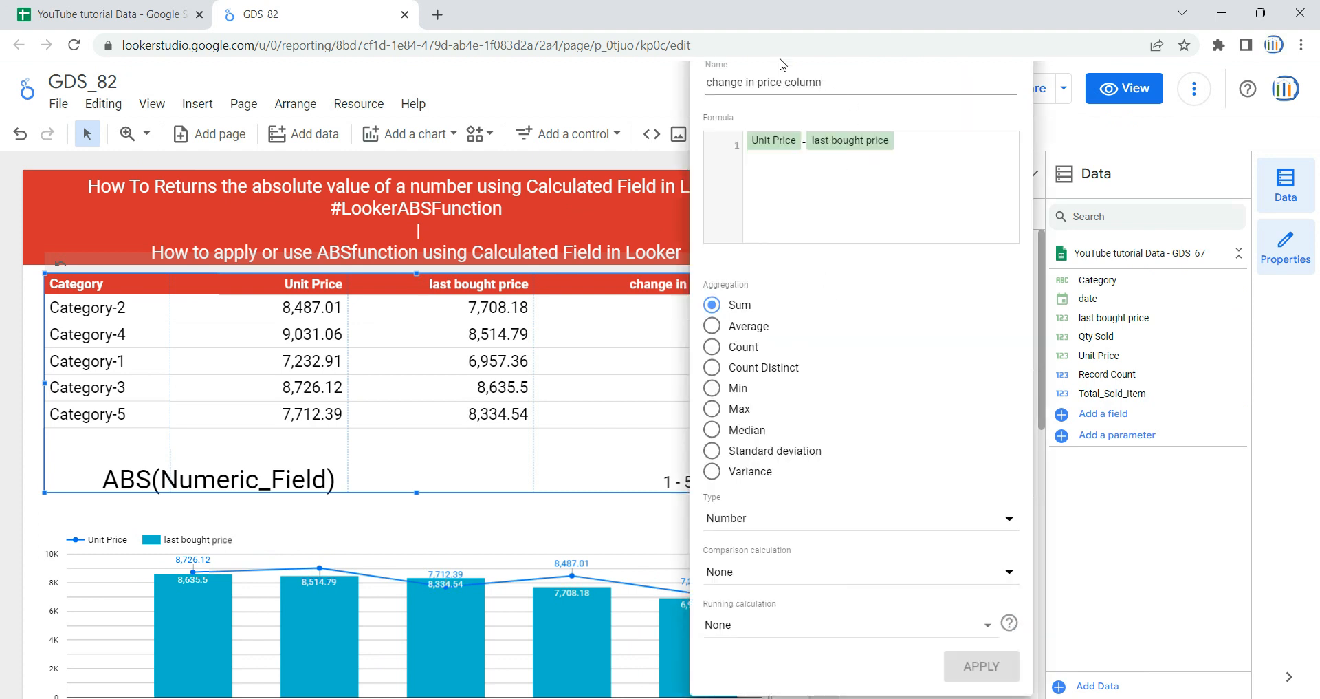
drag(822, 84, 788, 83)
key(BackSpace)
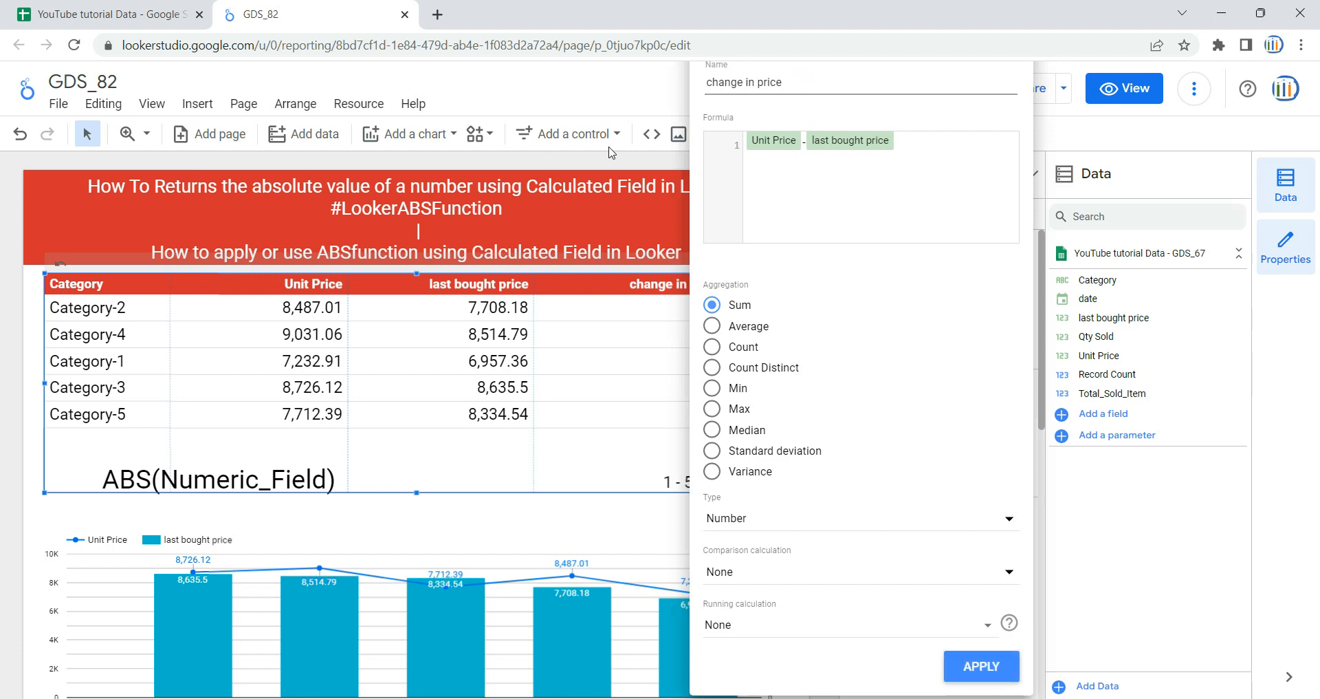
key(ctrl+a)
key(ctrl+c)
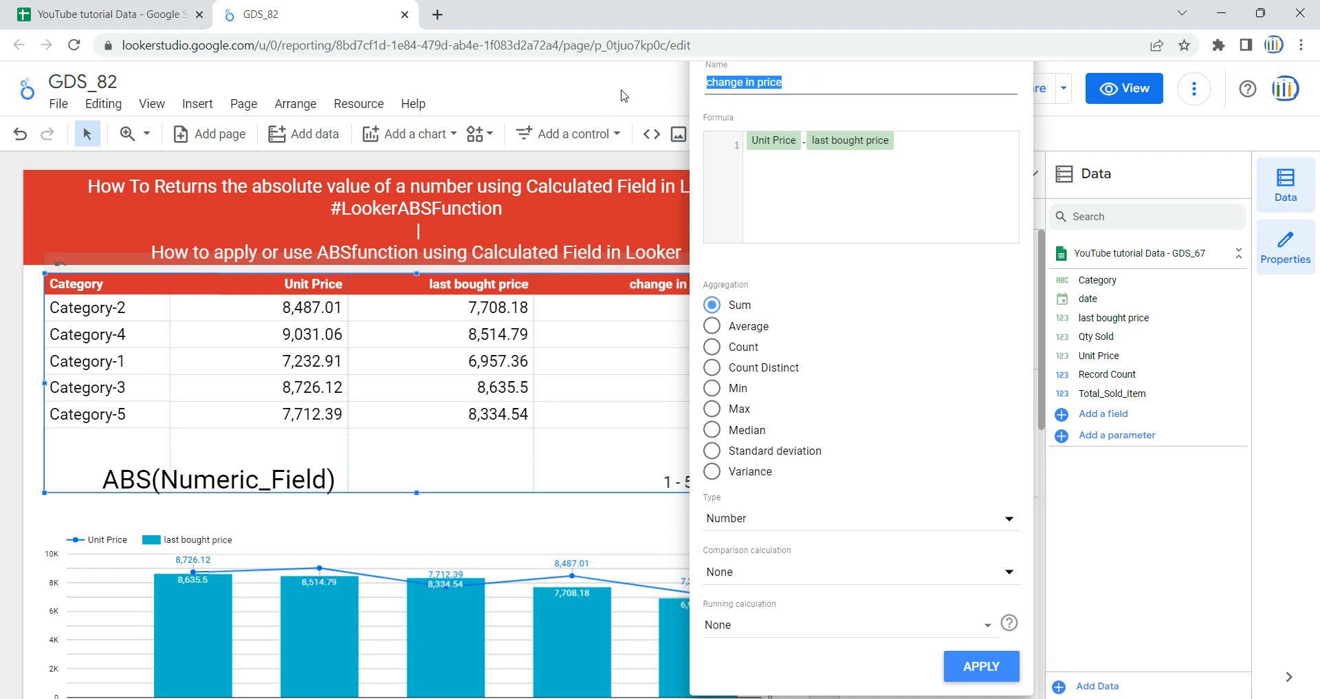
click(997, 665)
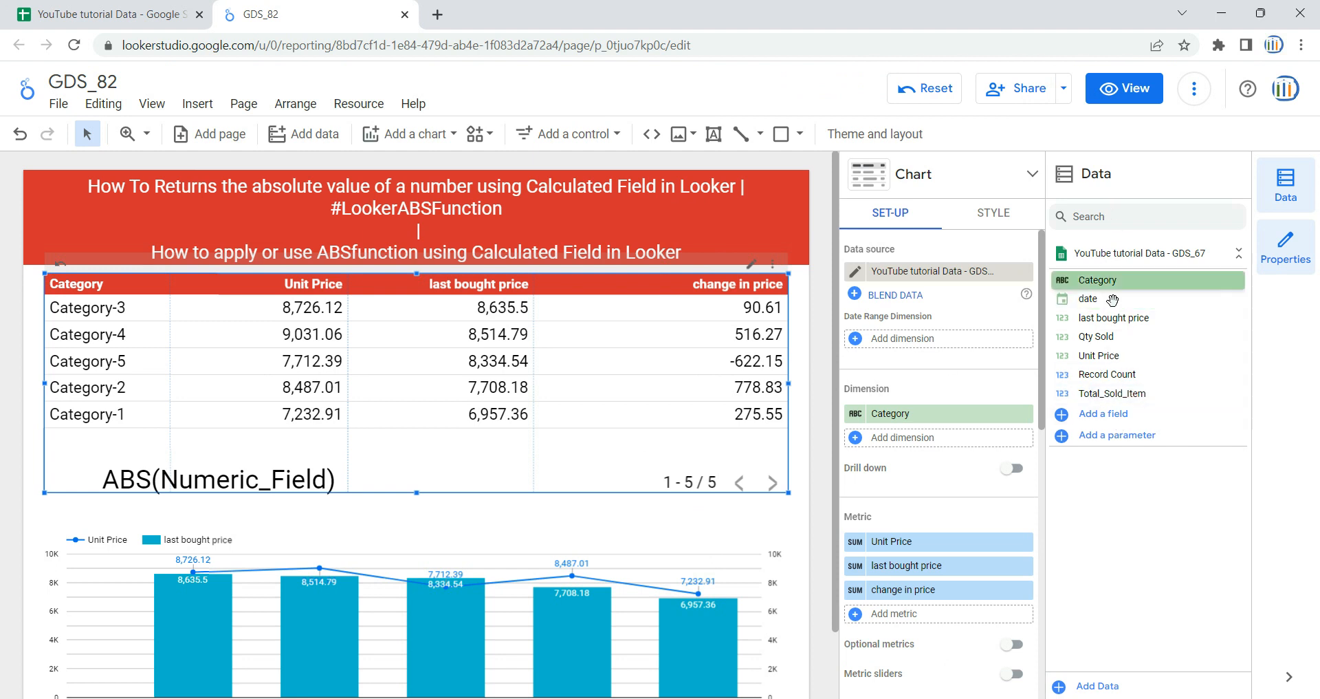
- Reconnect the GDS_67 data source with its existing connection, review its field list and close it
click(1110, 419)
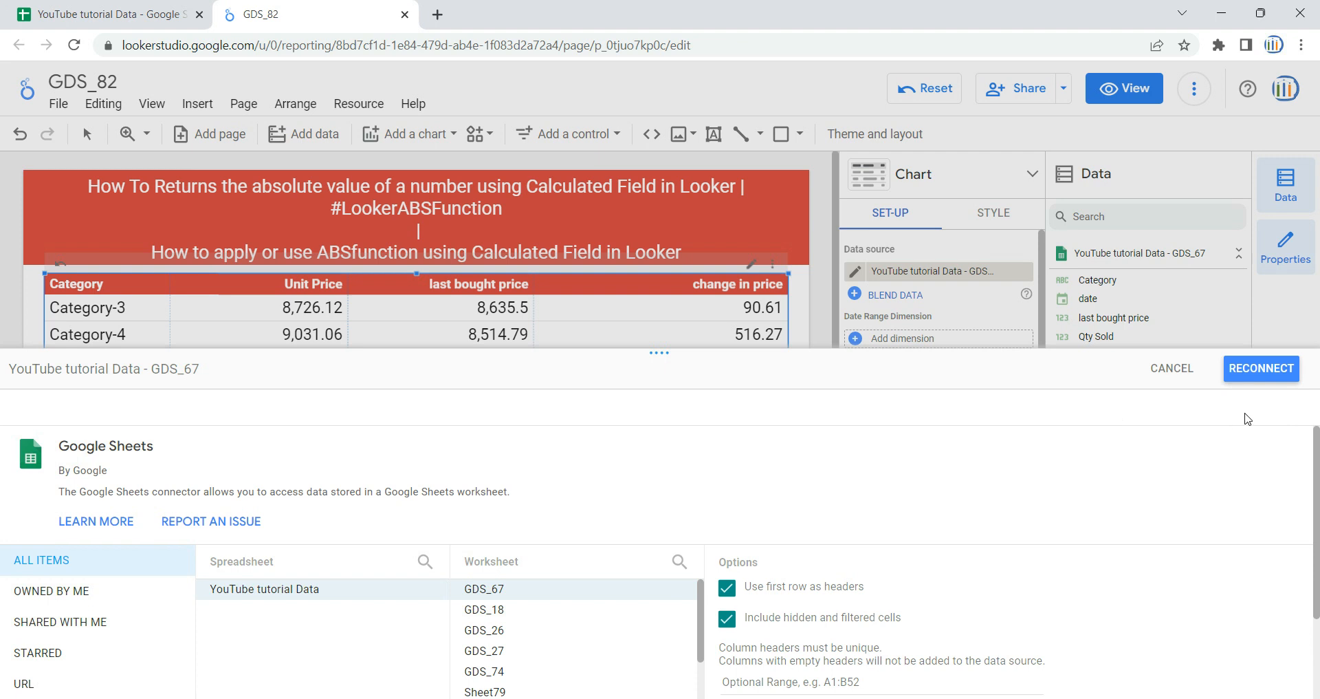
click(1253, 381)
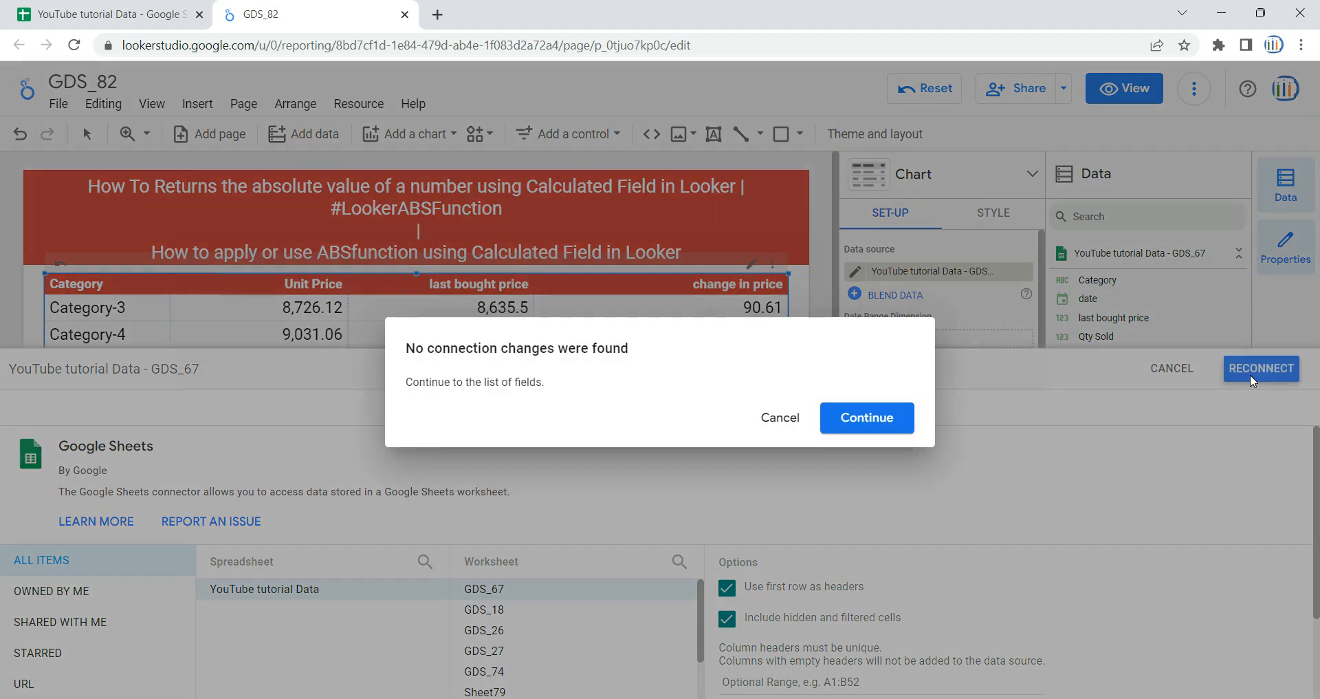
click(870, 423)
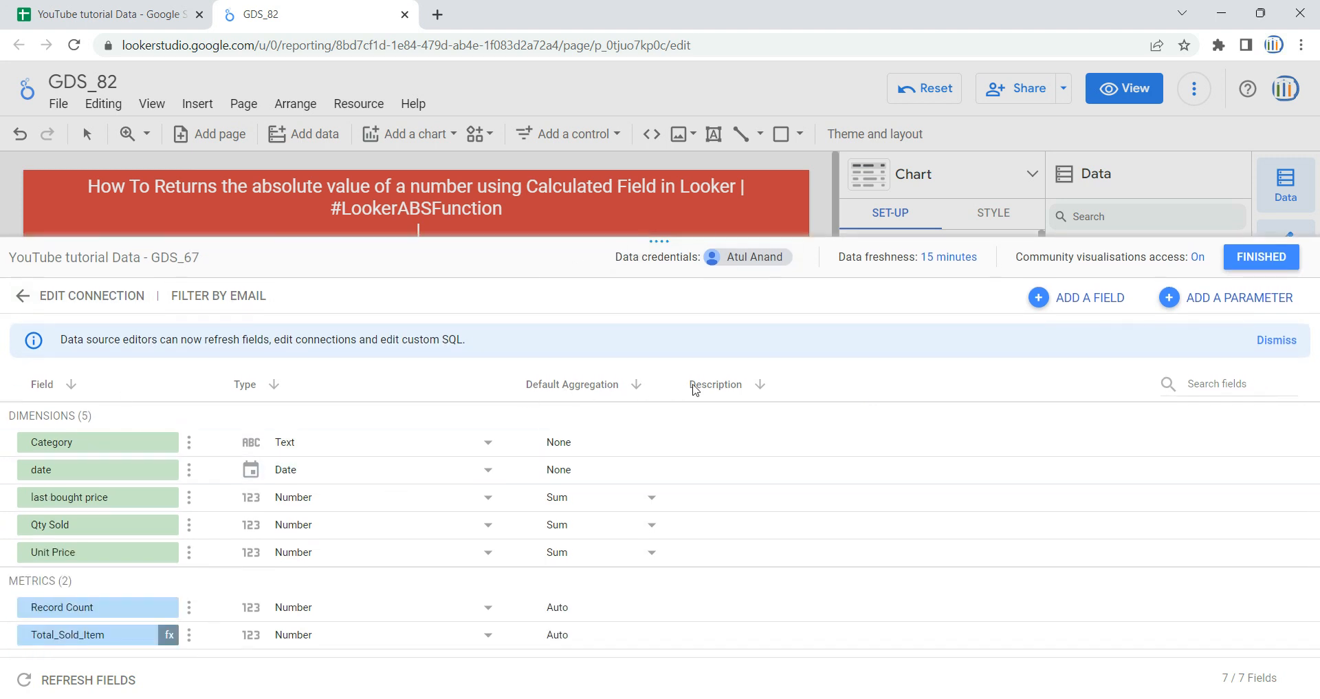
click(1275, 260)
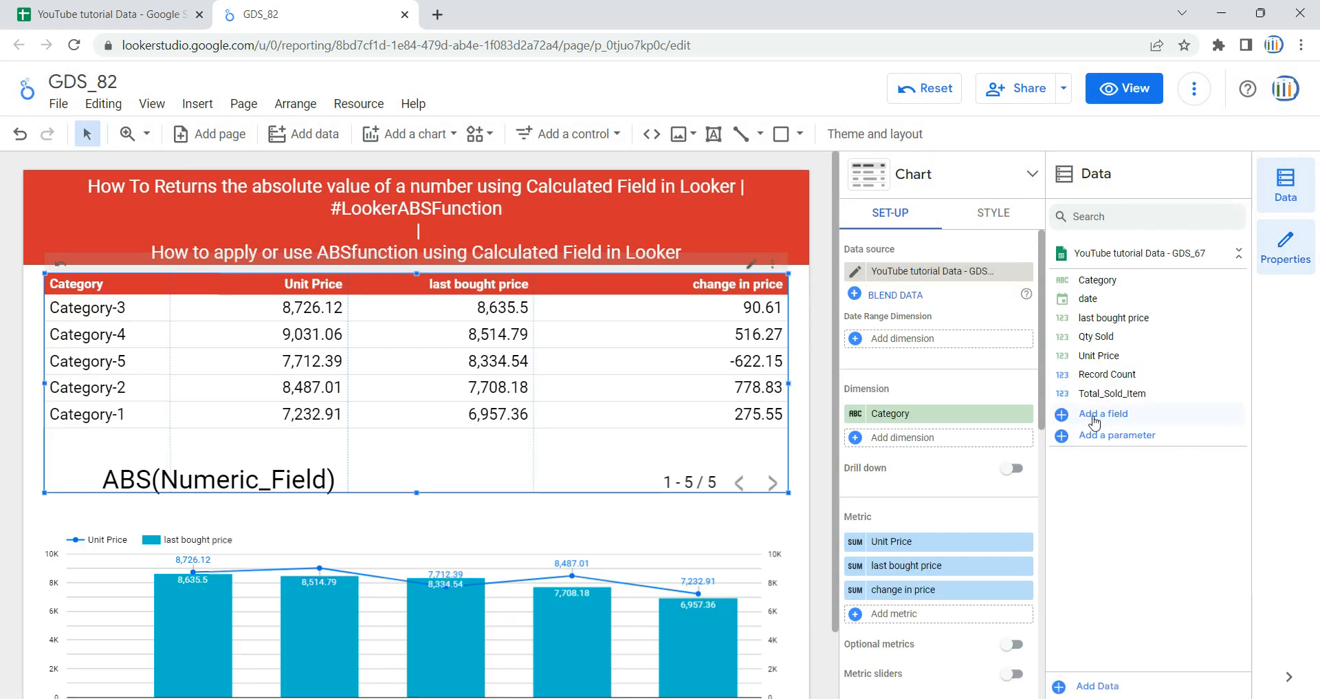
- Start a new calculated field in the GDS_67 data source and name it chang_in_price_IN_ABS
click(1095, 416)
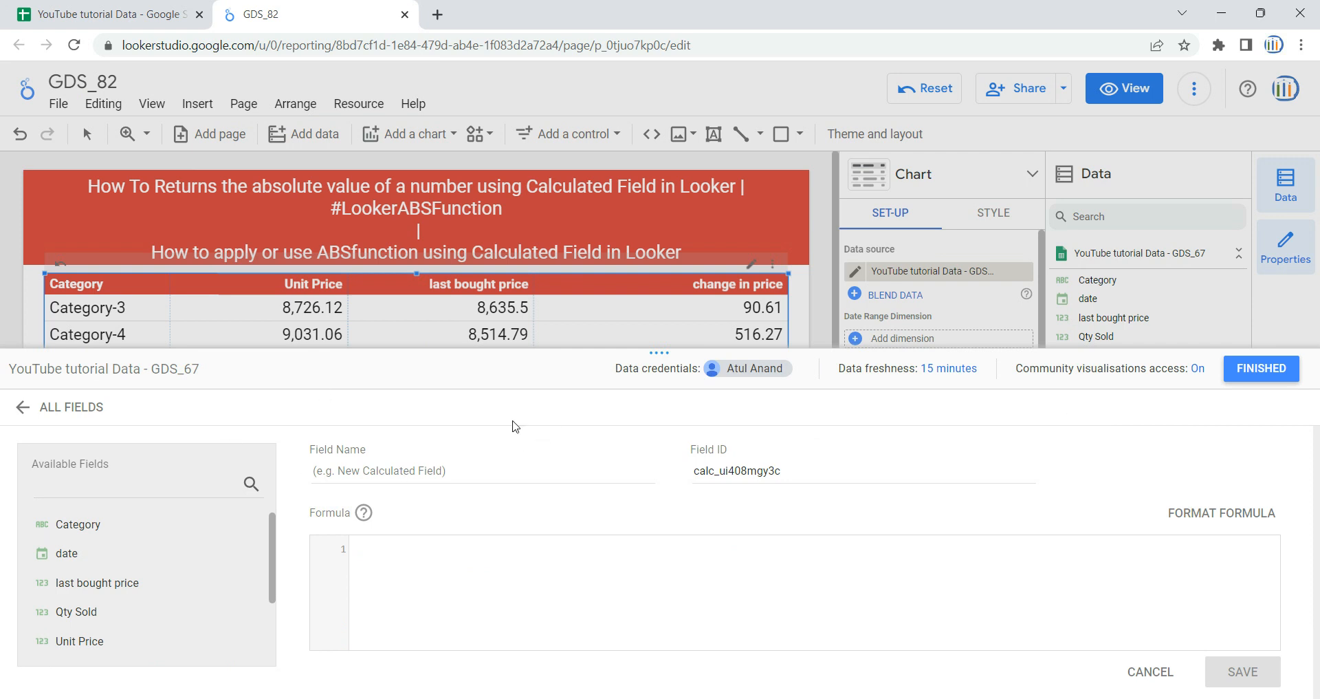
click(503, 476)
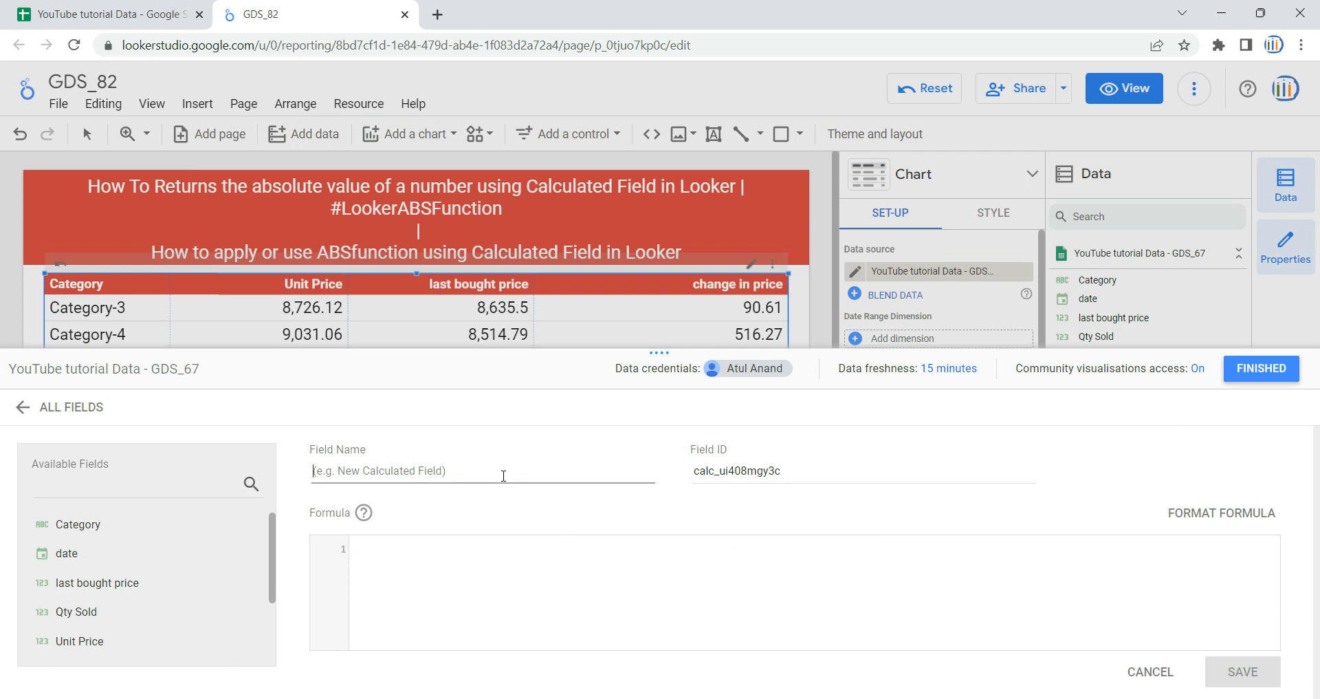
key(ctrl+v)
key(Left)
key(Left)
key(Left)
key(Left)
text(_)
key(BackSpace)
key(Delete)
text(_price_)
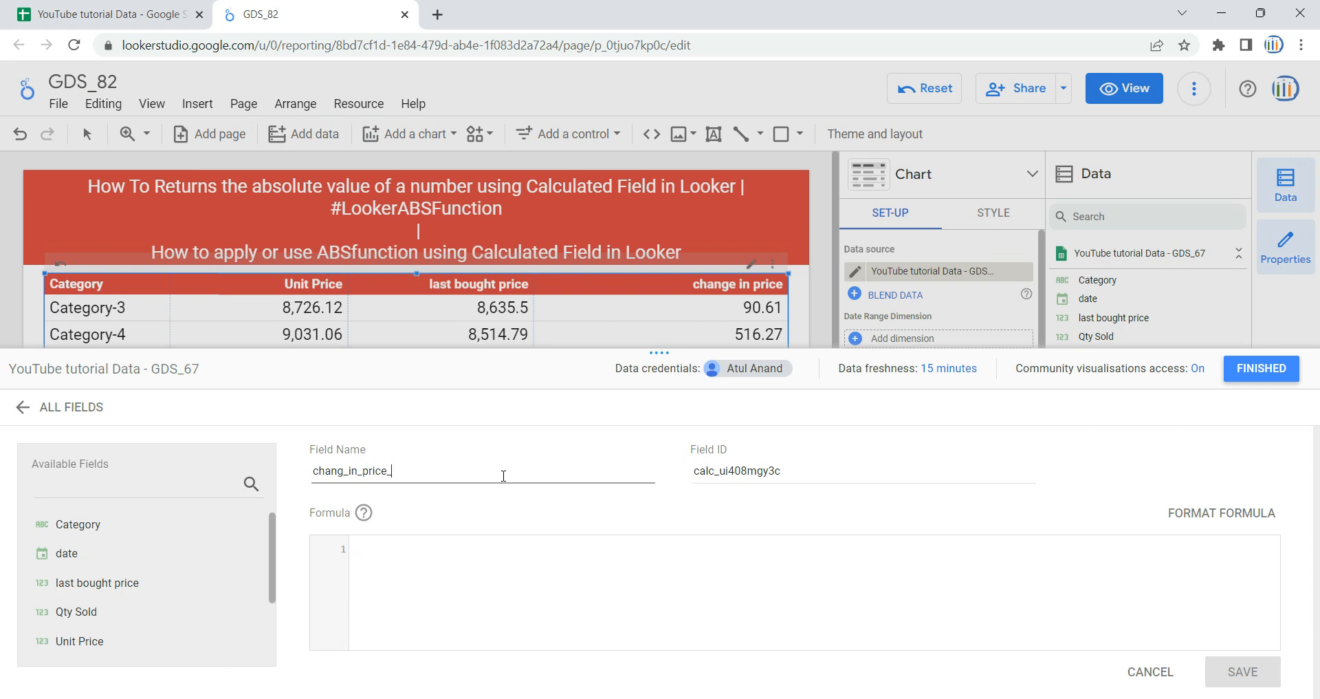
text(IN_ABD)
key(BackSpace)
text(S)
- Enter the formula ABS(Unit Price - last bought price) for the new calculated field, save it and close the field editor
click(502, 569)
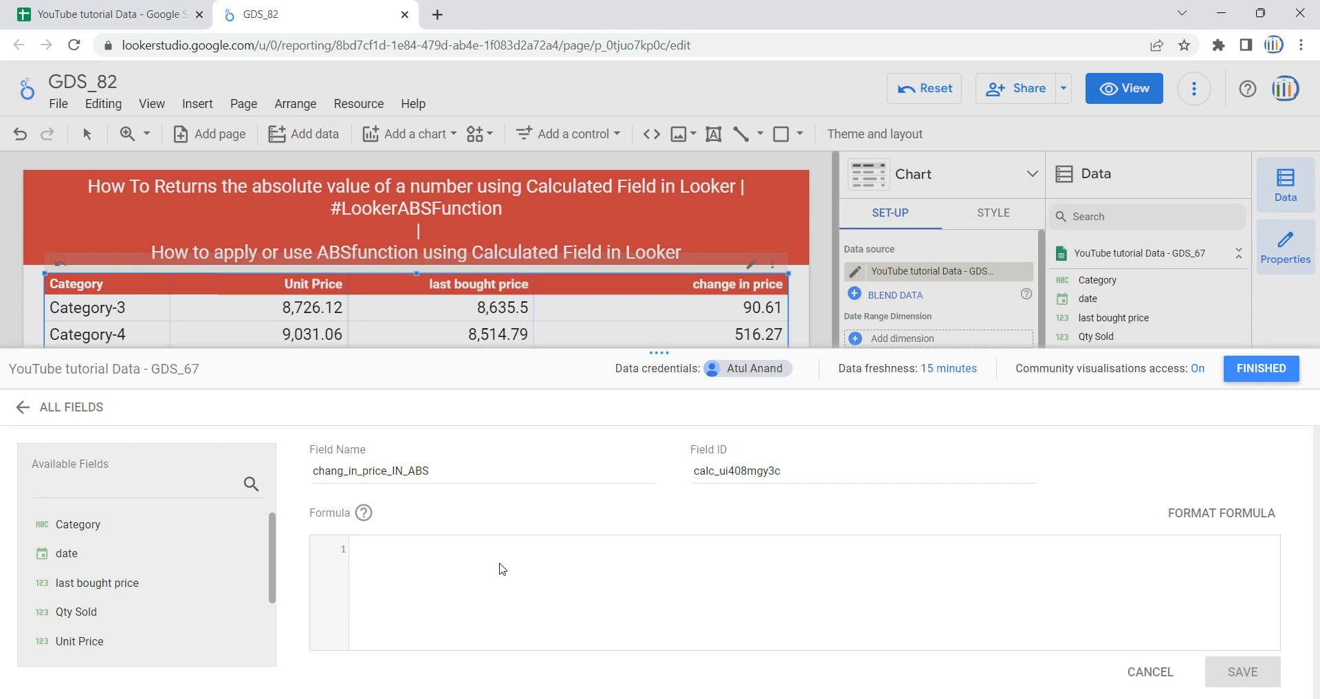
text(AB)
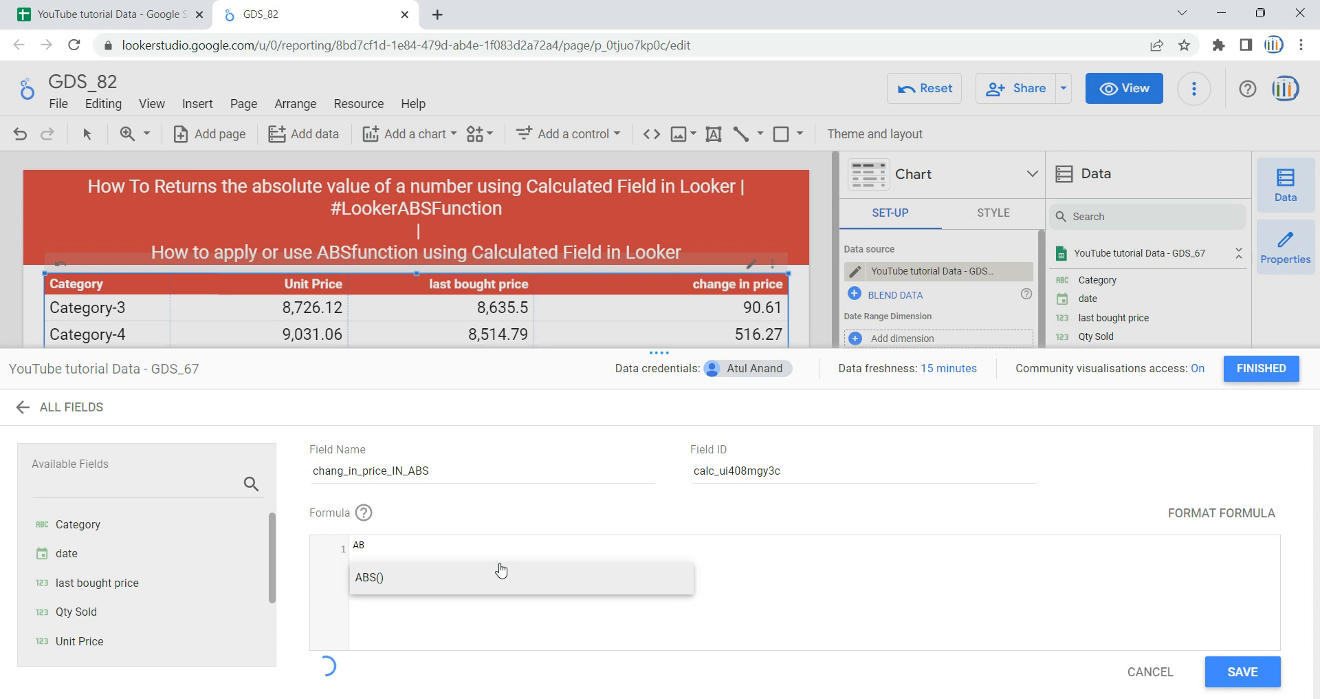
text(S()
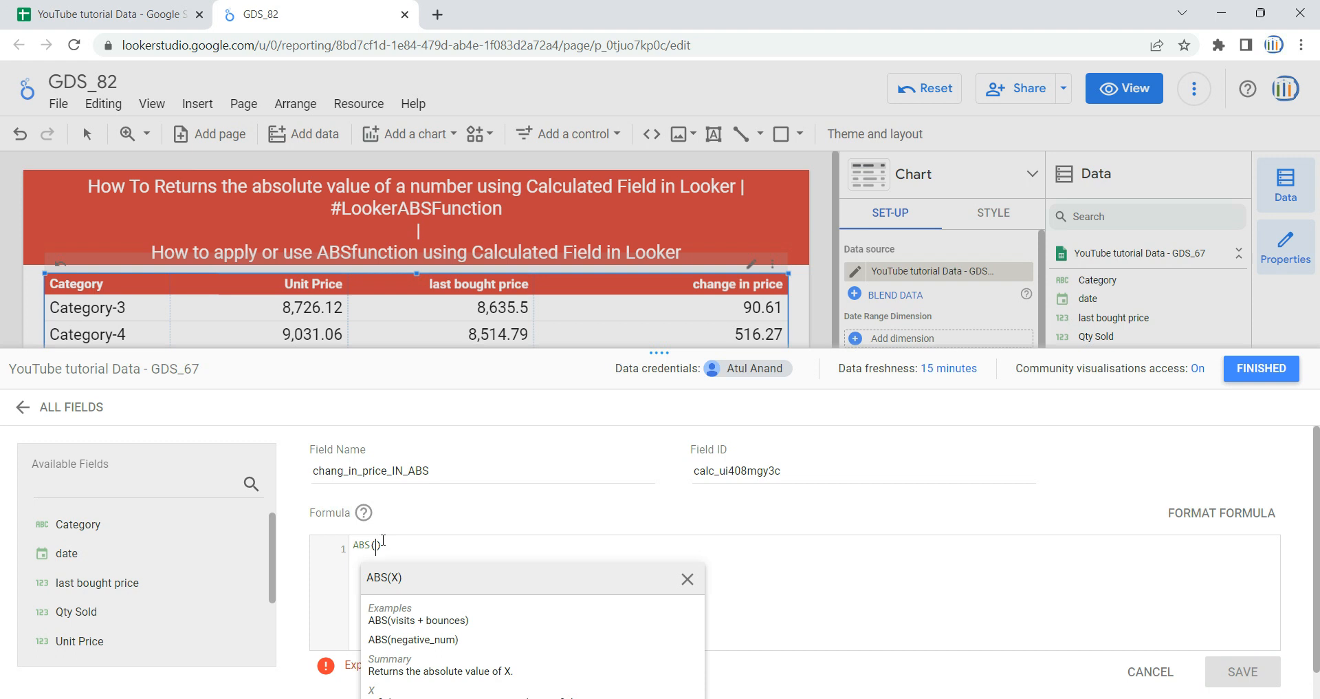
text(Unit)
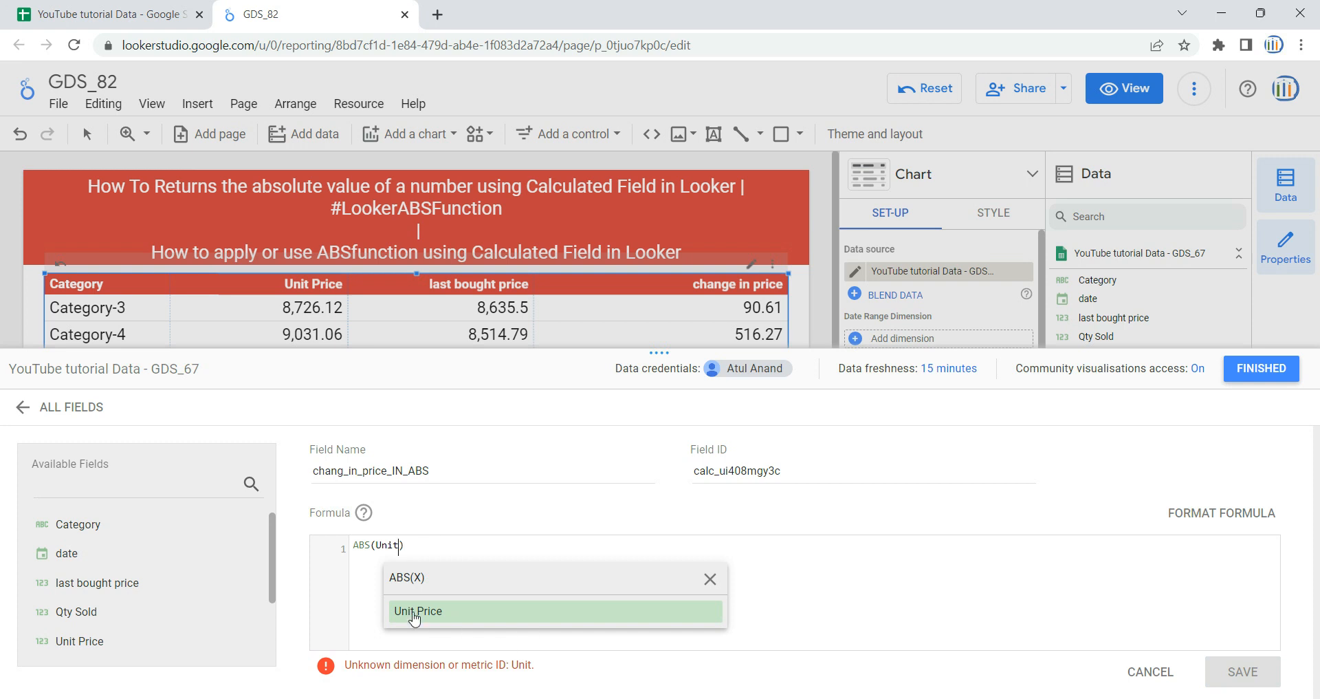
click(421, 611)
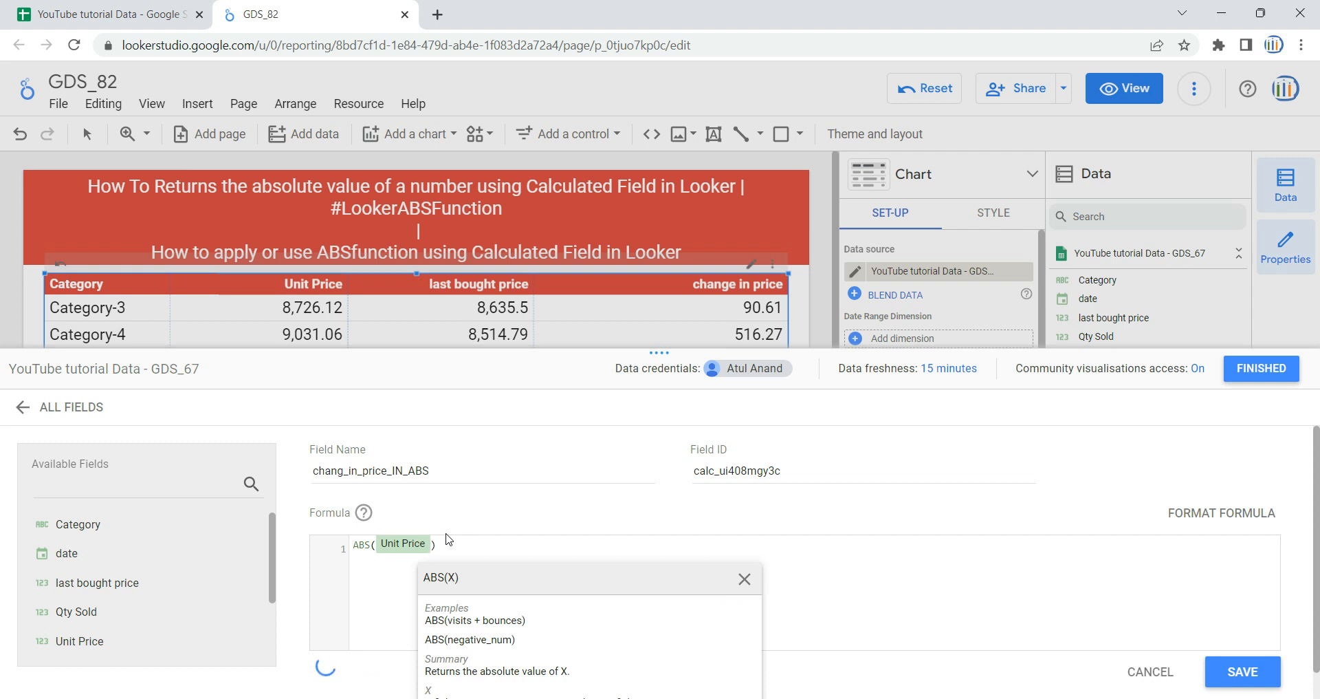
text(-)
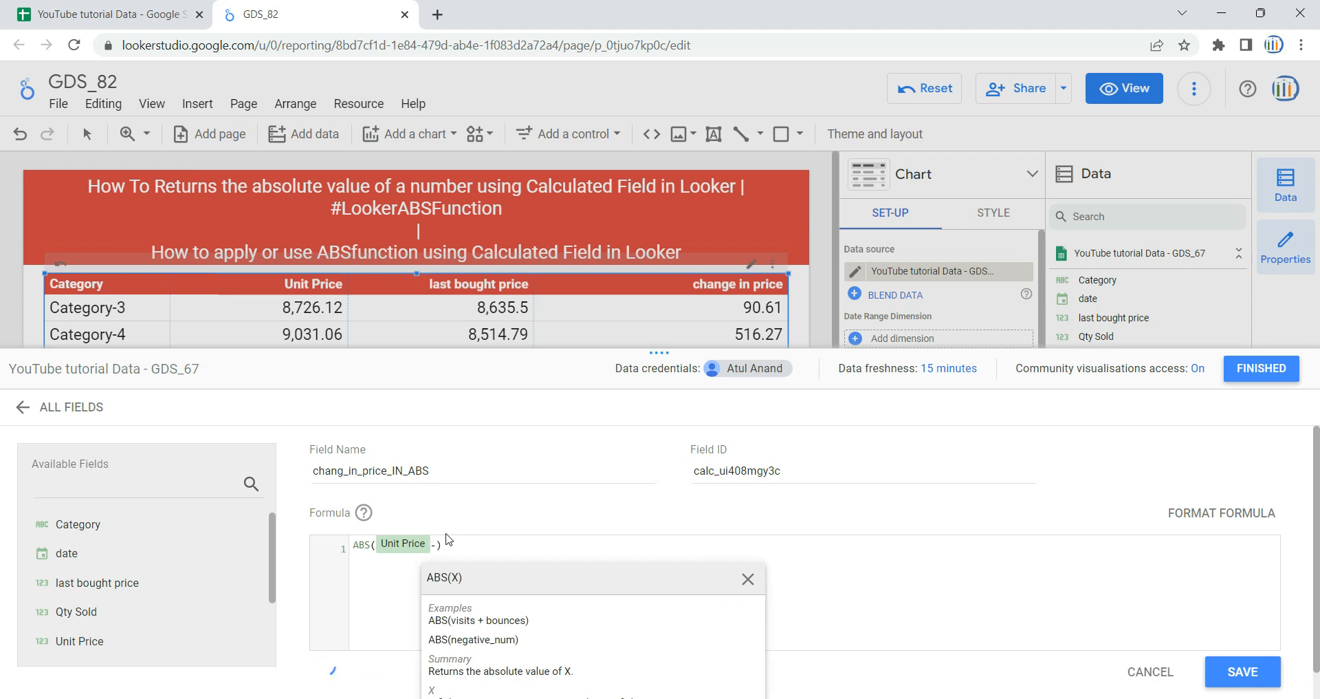
text(Last)
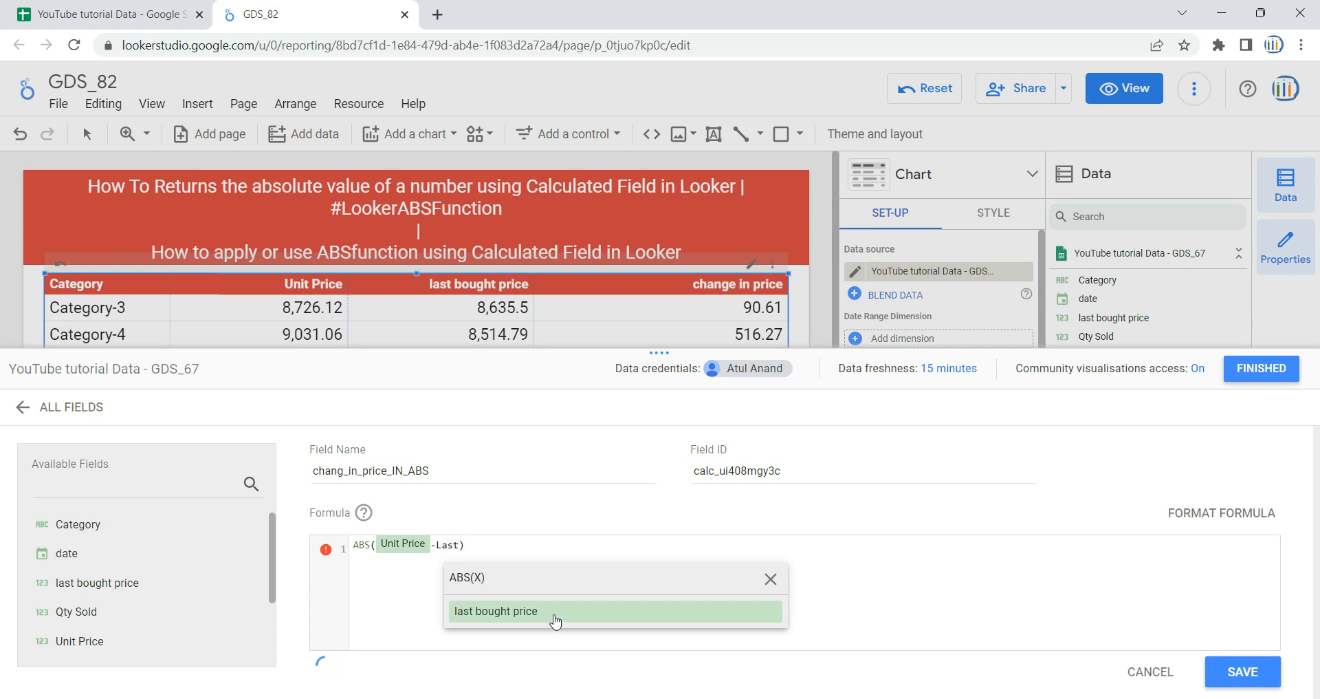
click(556, 621)
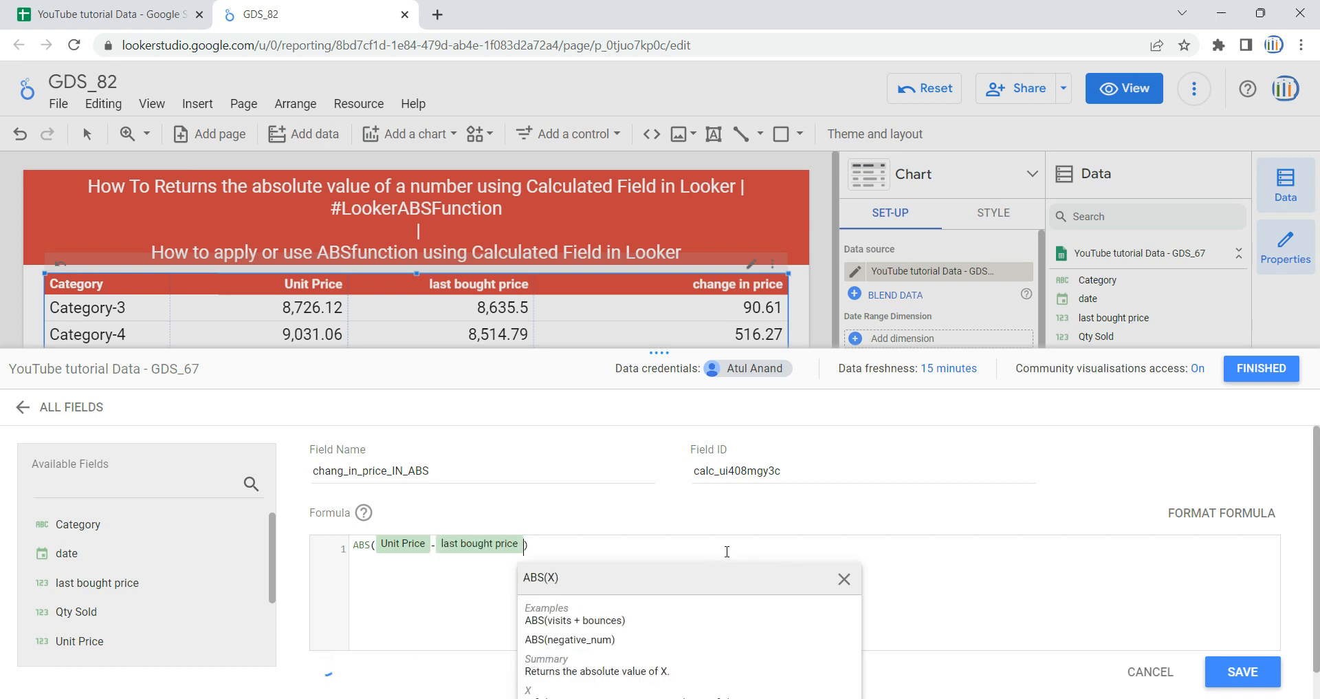
click(726, 552)
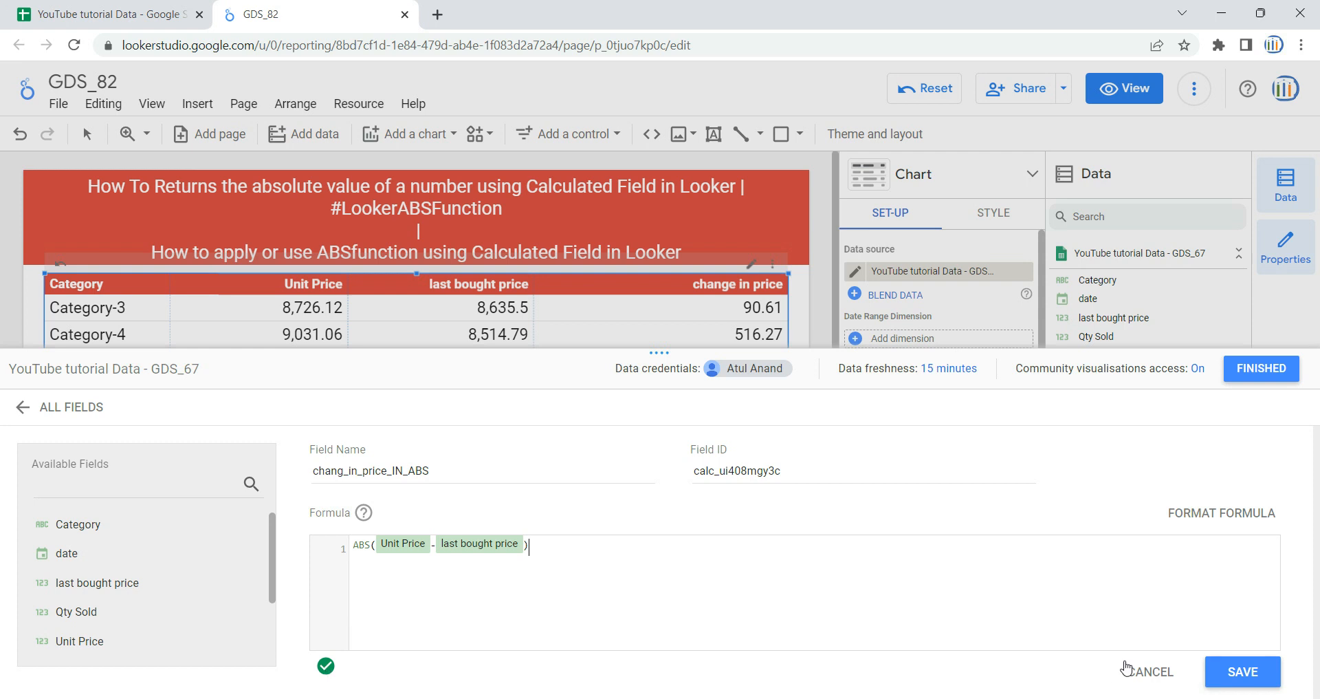
click(1245, 671)
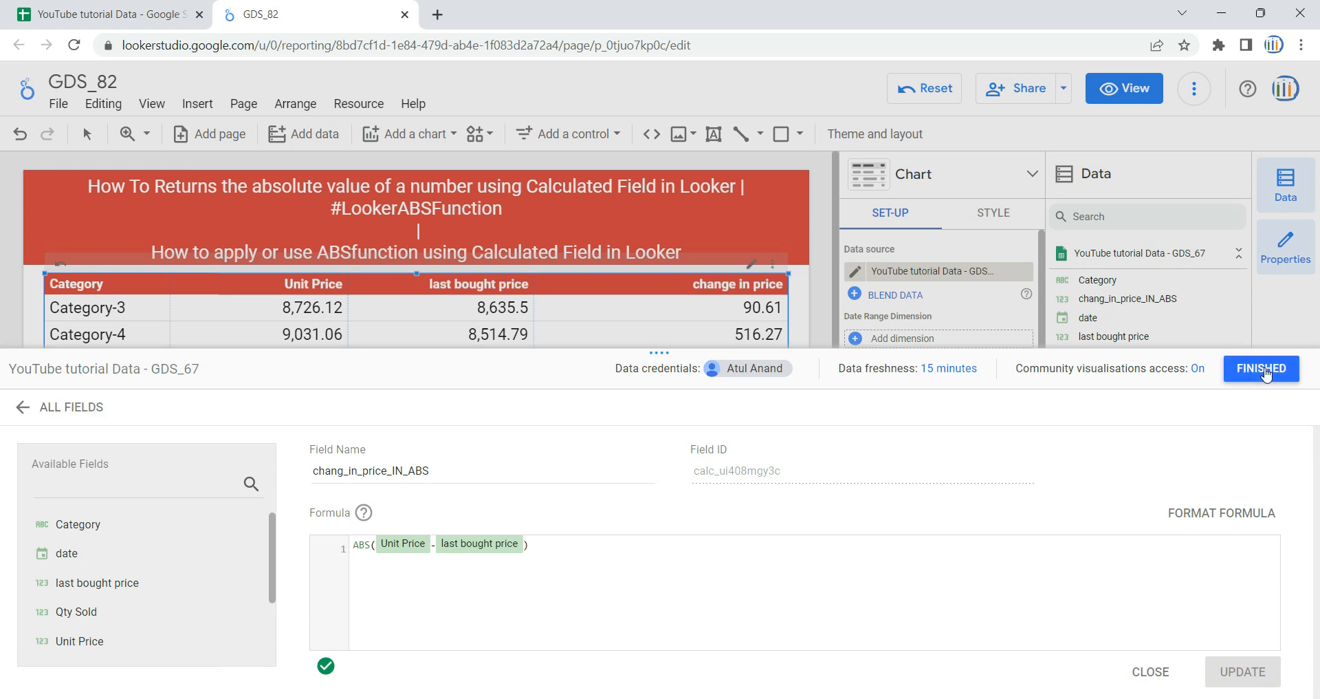
click(1265, 370)
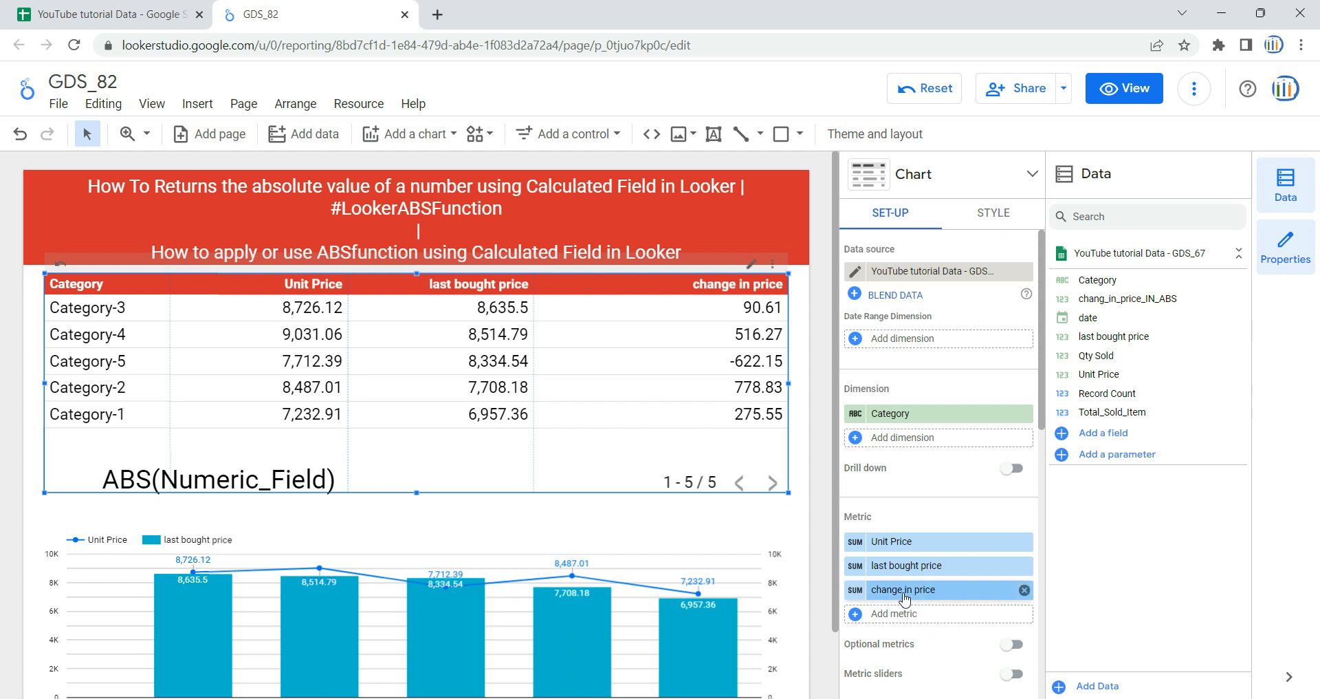
- Inspect the formula of the table's change in price metric and close its settings without changes
click(851, 595)
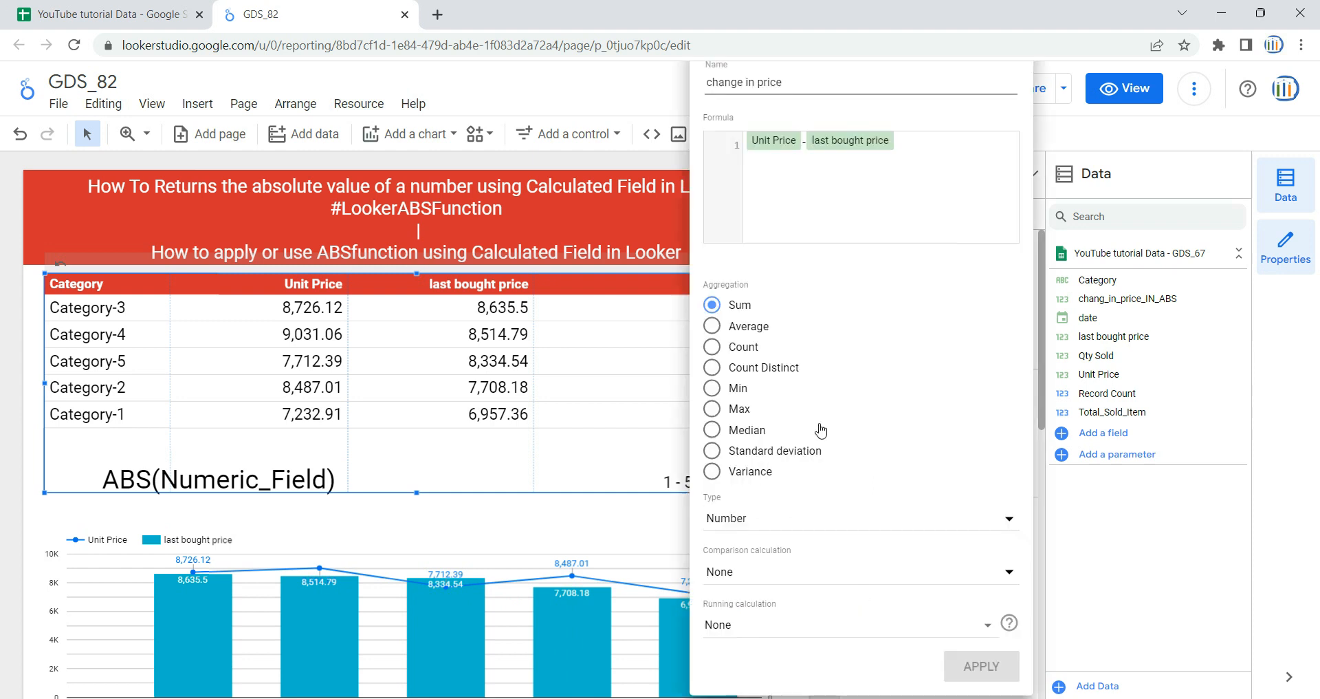
drag(955, 143, 753, 137)
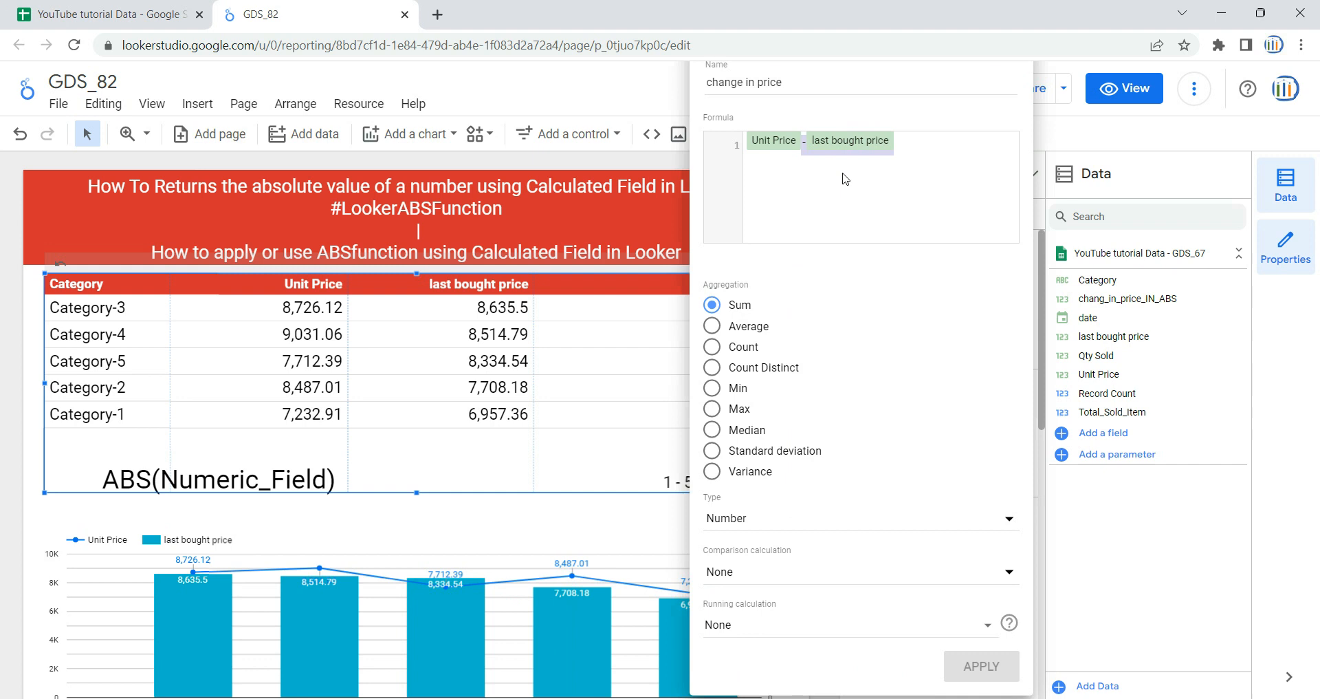
click(547, 523)
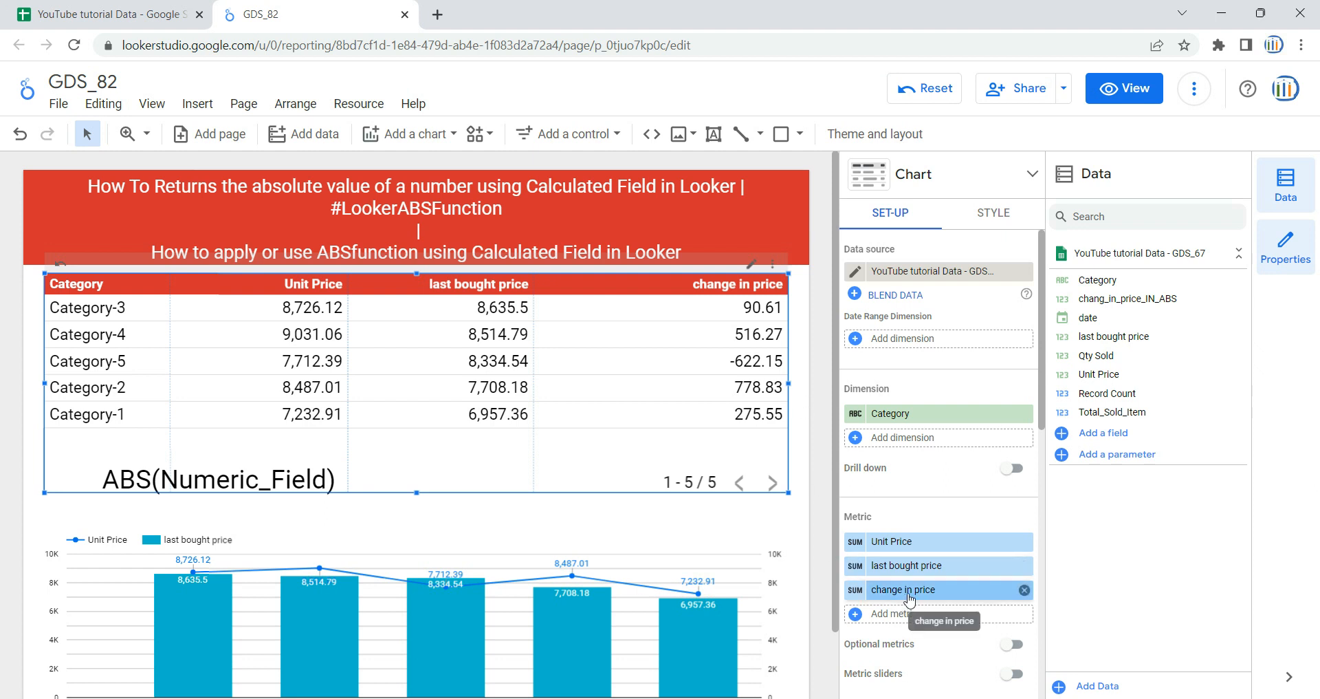
click(666, 529)
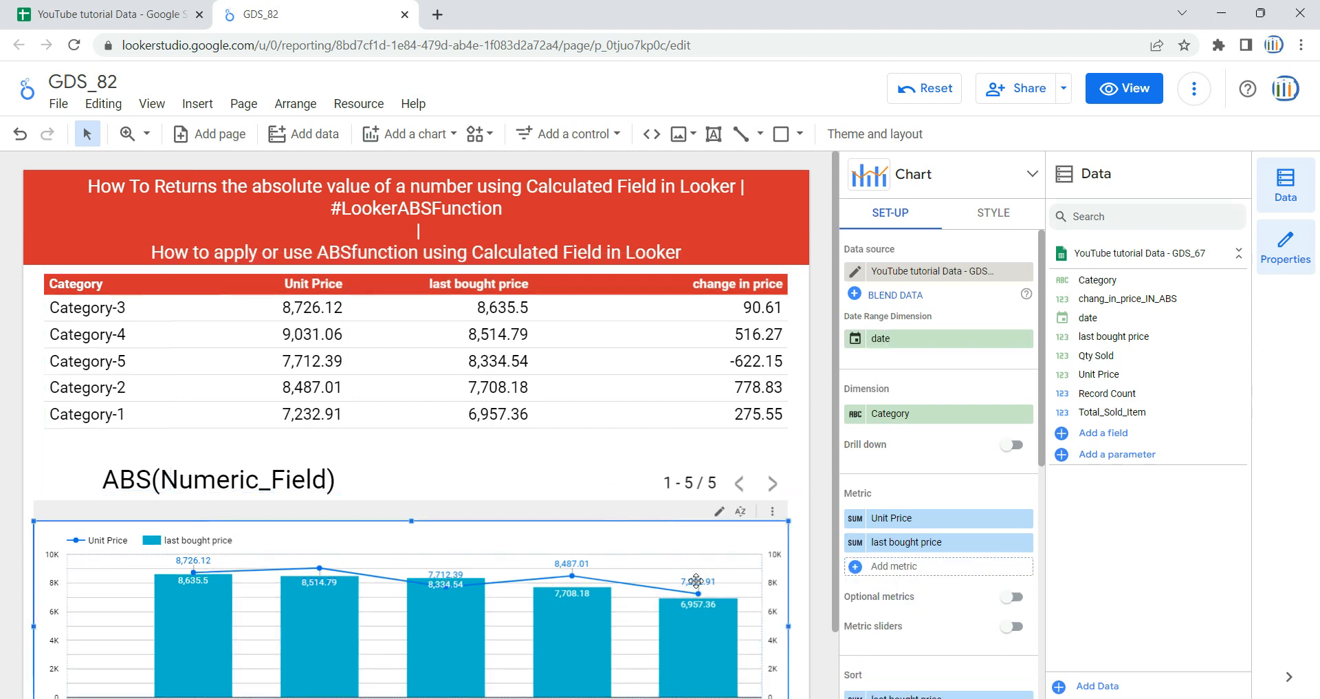
click(910, 578)
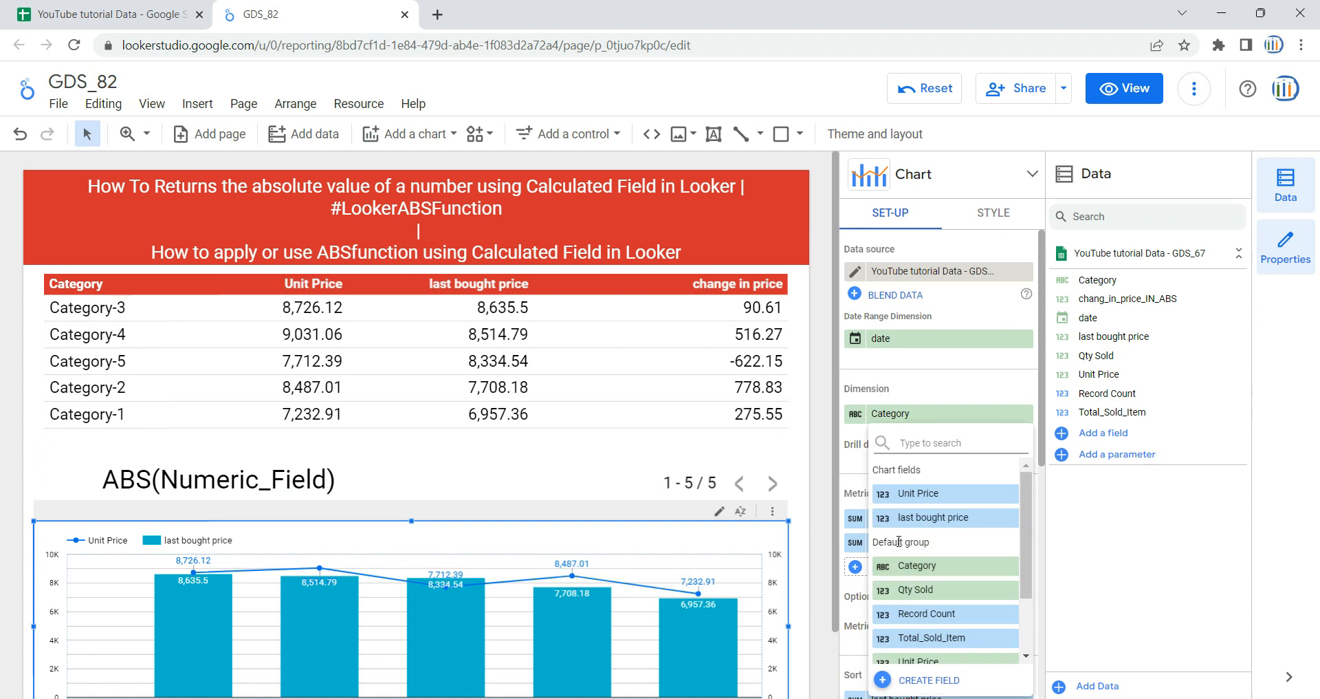
scroll(929, 605, down, 3)
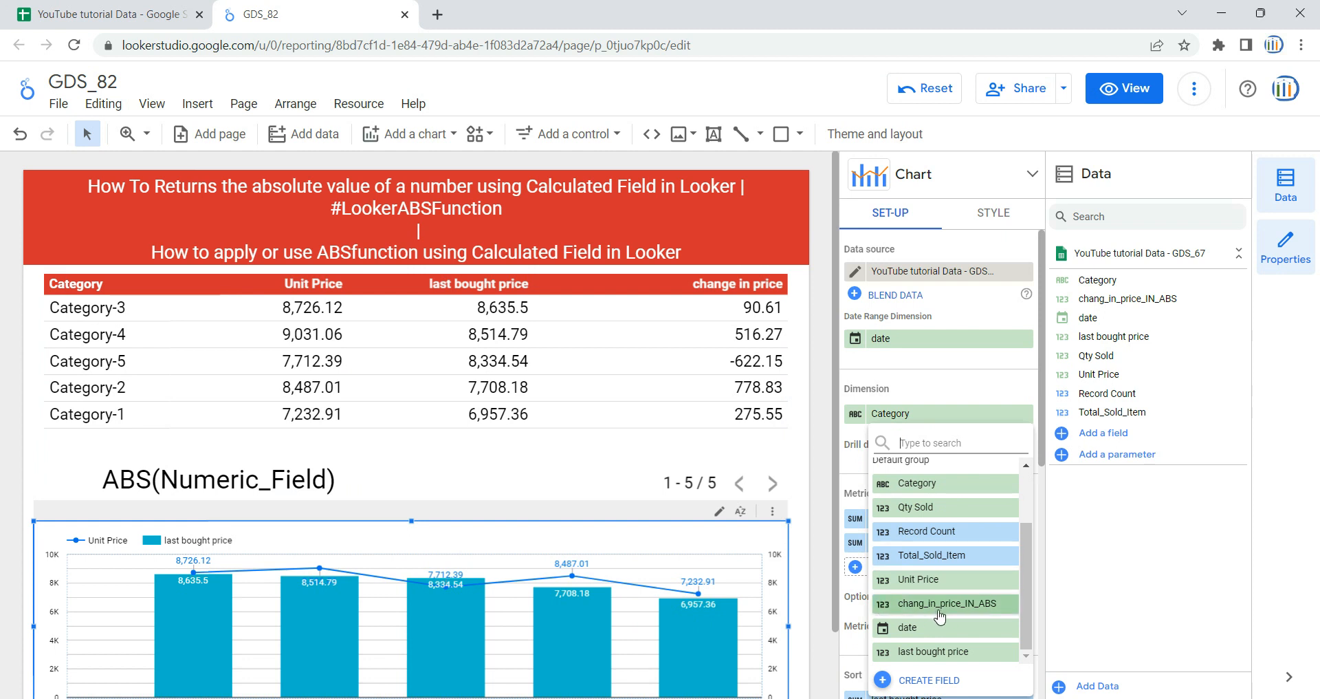
click(691, 433)
click(660, 425)
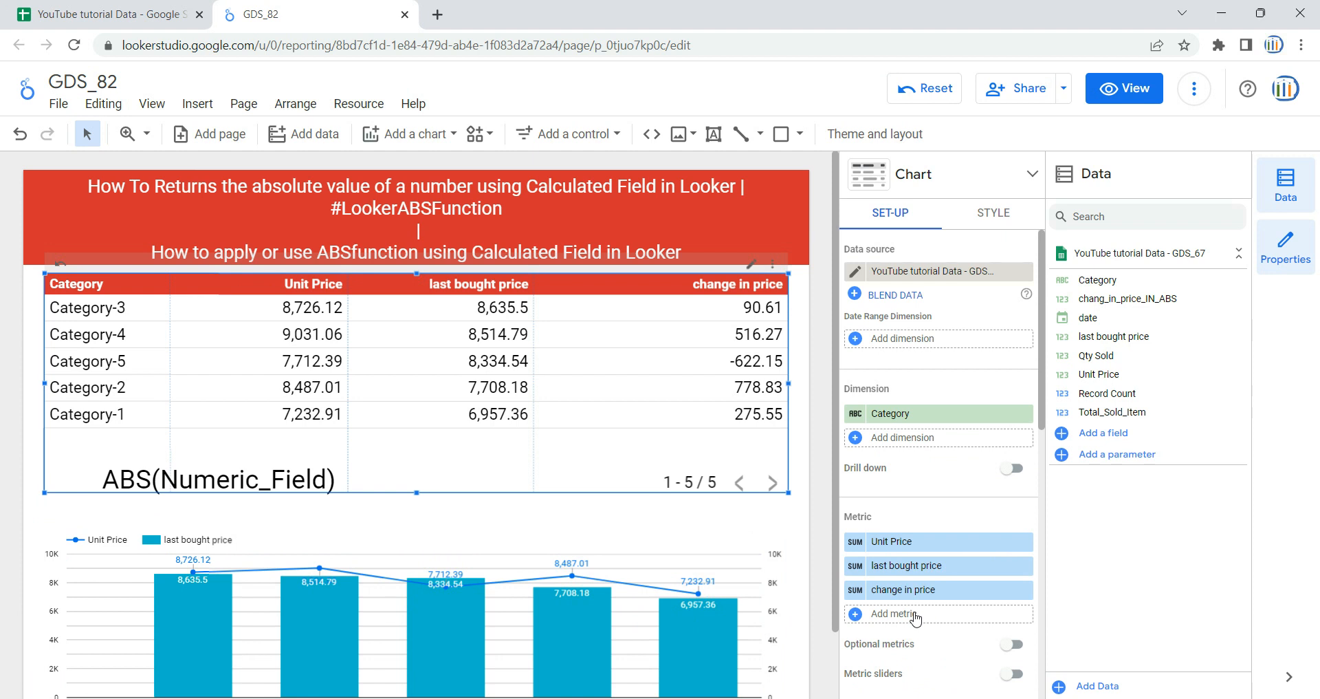
click(916, 617)
scroll(916, 617, down, 2)
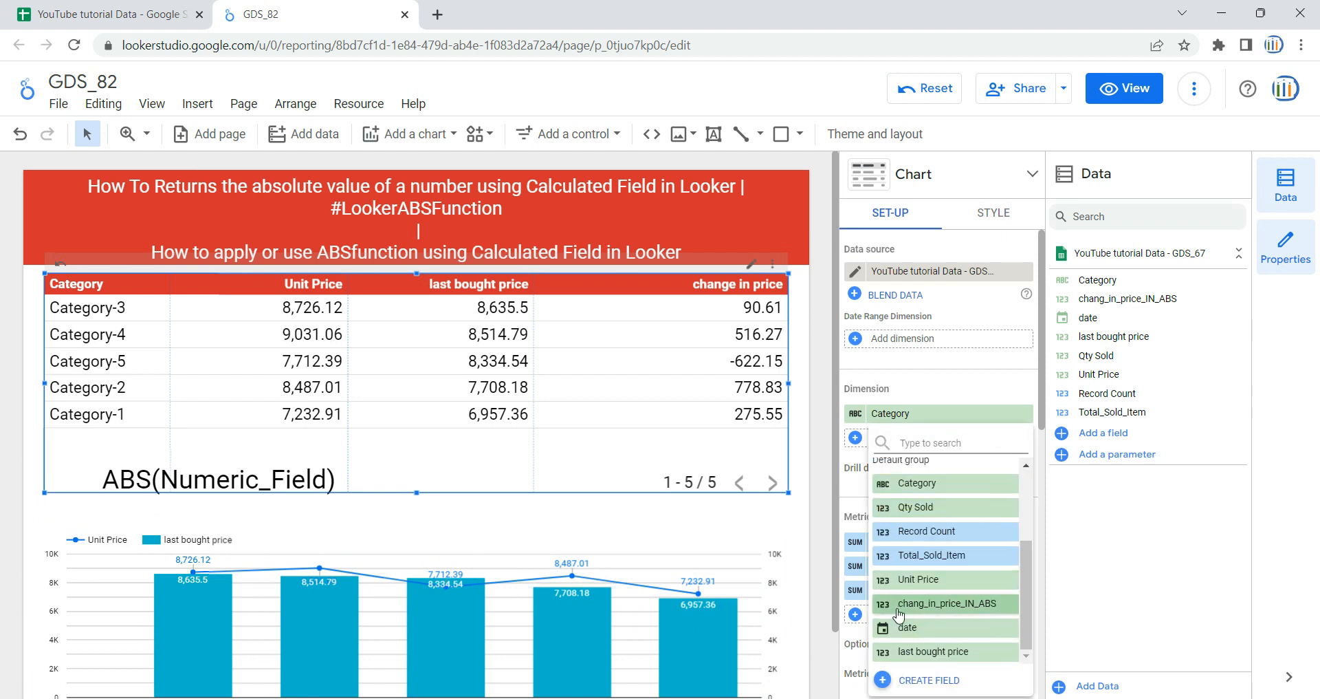
click(1160, 601)
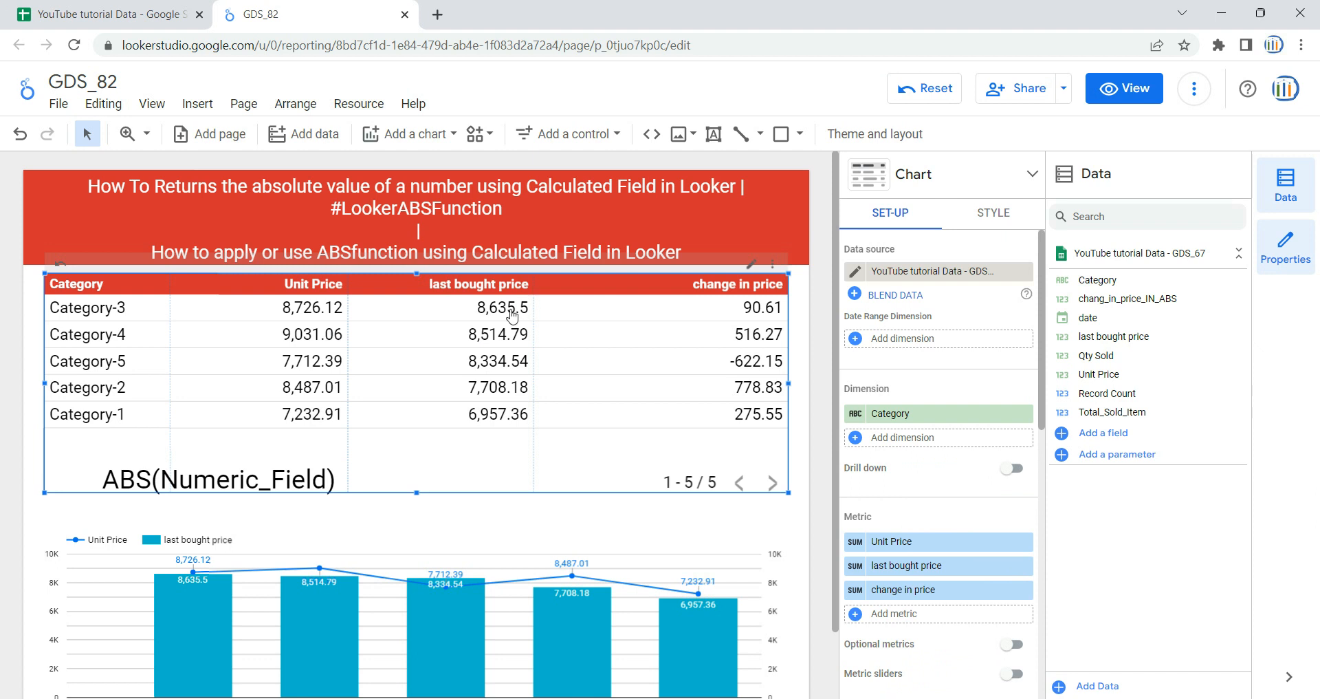
click(861, 593)
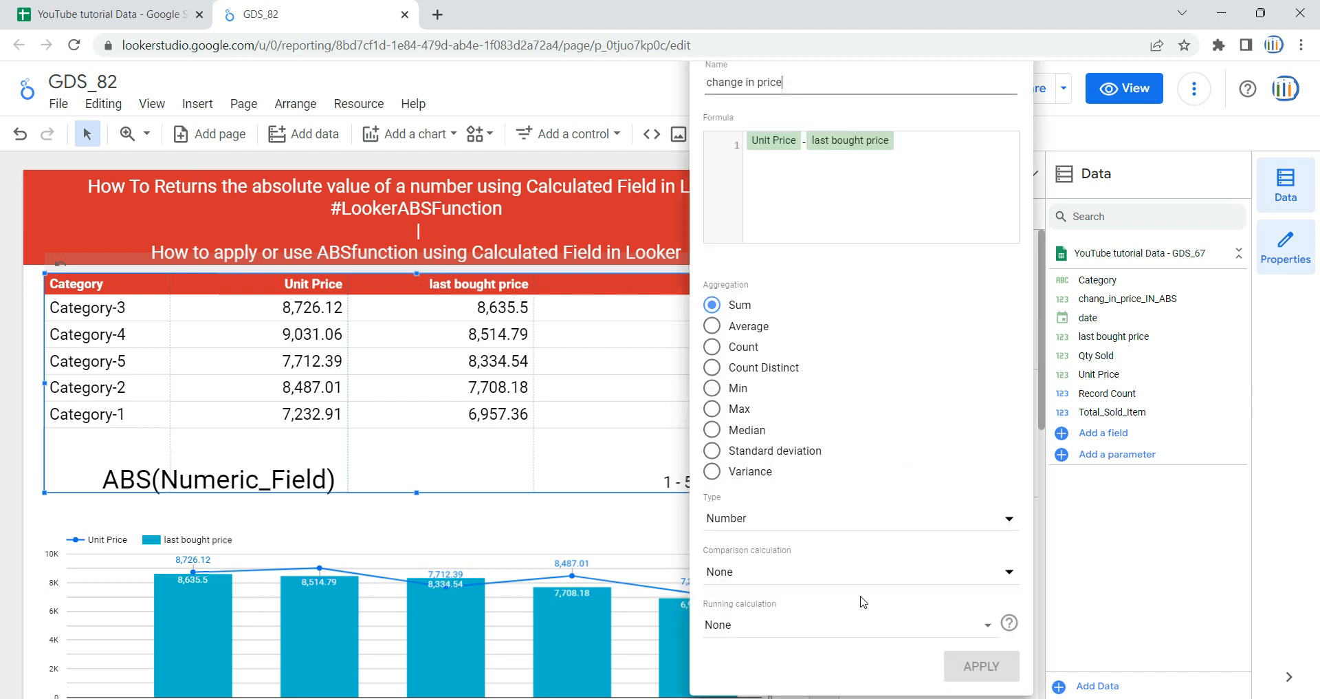
click(632, 523)
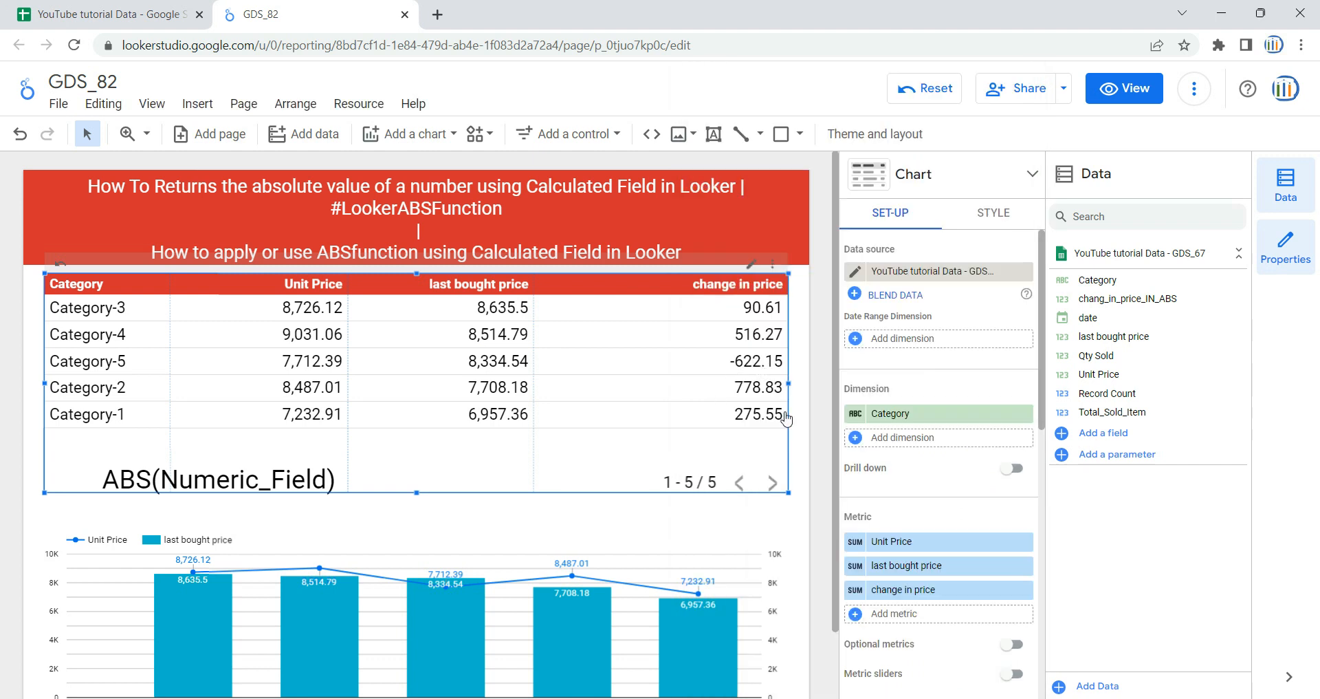
- Add chang_in_price_IN_ABS as the category table's last metric and widen its column to fit the full header
drag(1149, 302, 894, 616)
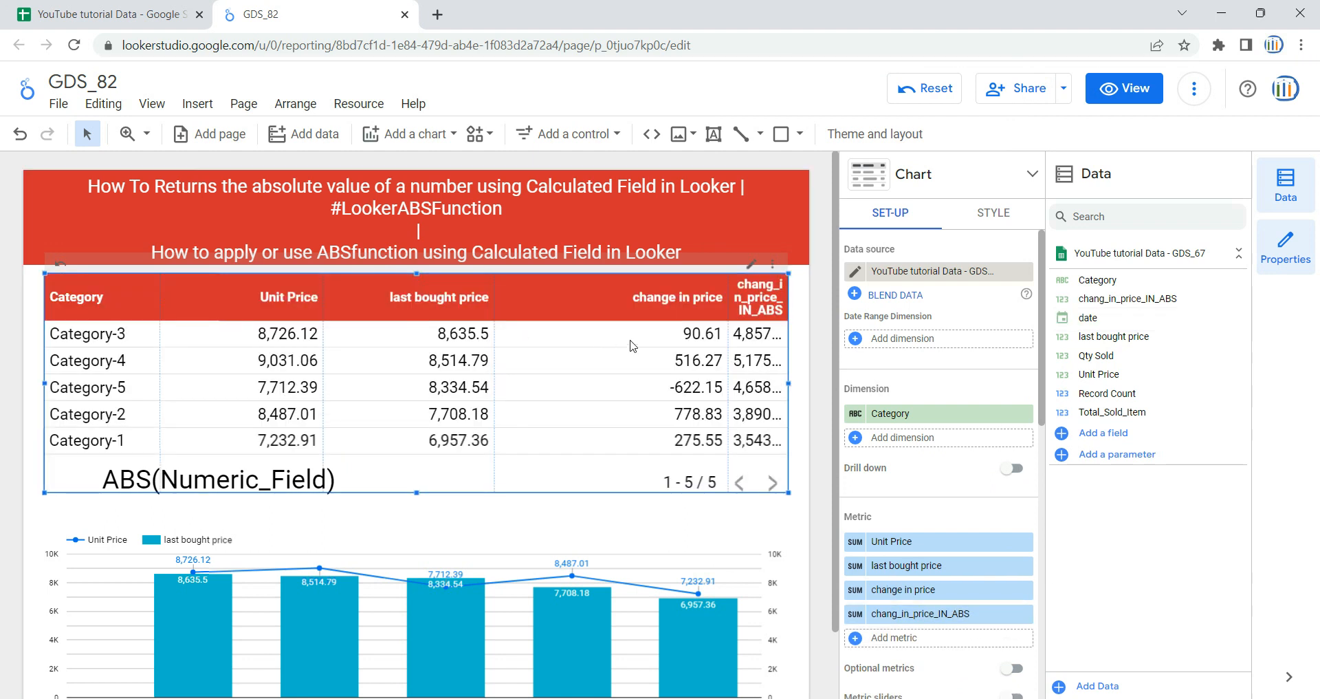
drag(730, 348, 596, 373)
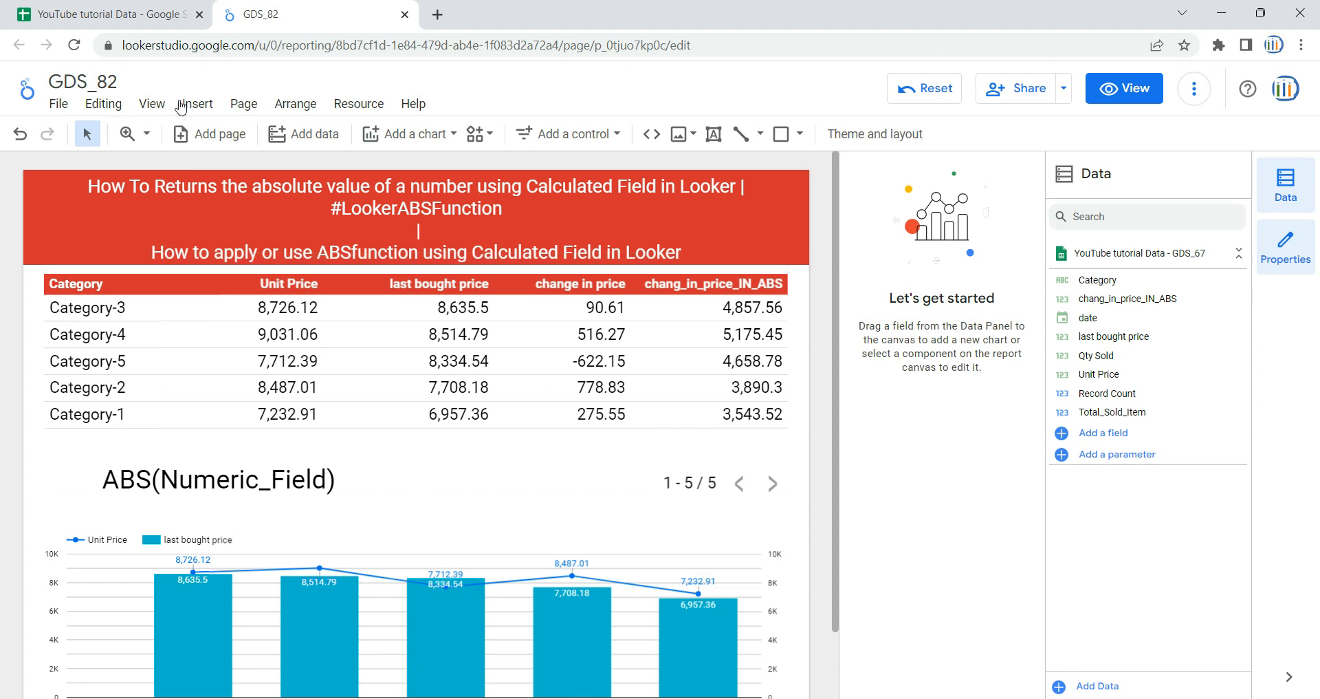
- Switch to the YouTube tutorial Data spreadsheet, clear column F of the GDS_67 sheet and remove the existing filter
click(131, 5)
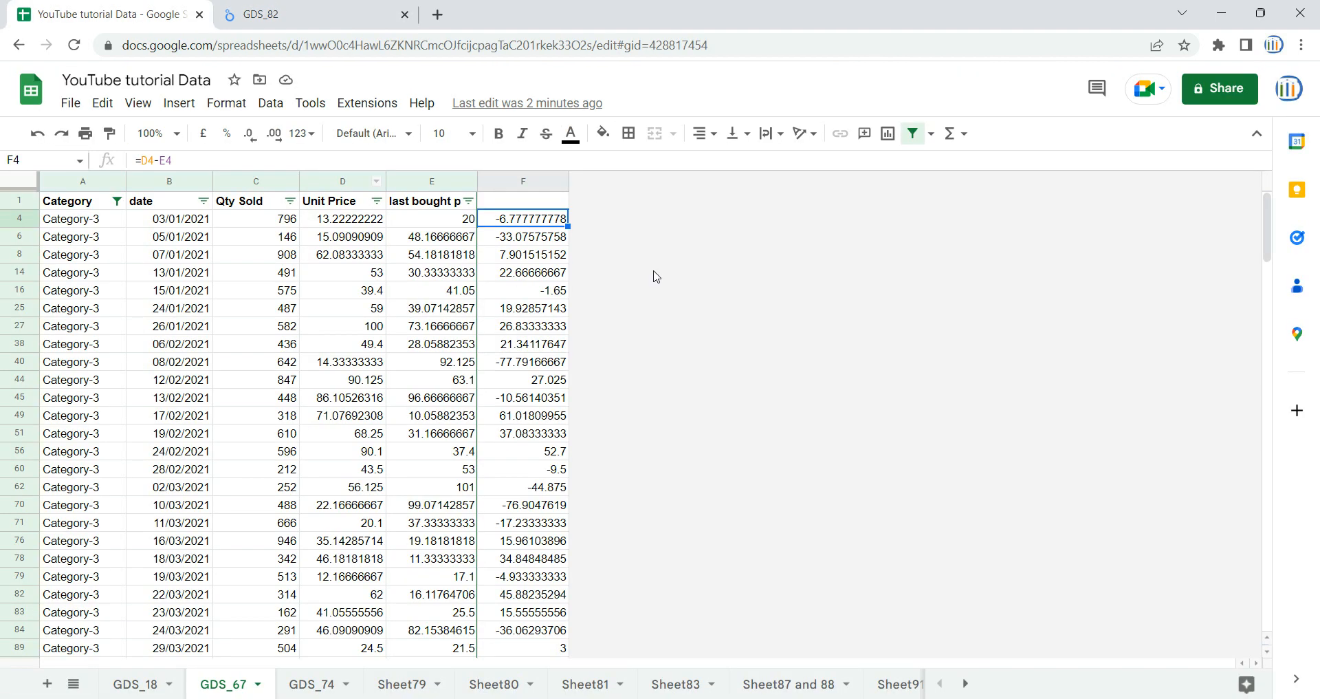
click(535, 177)
key(Delete)
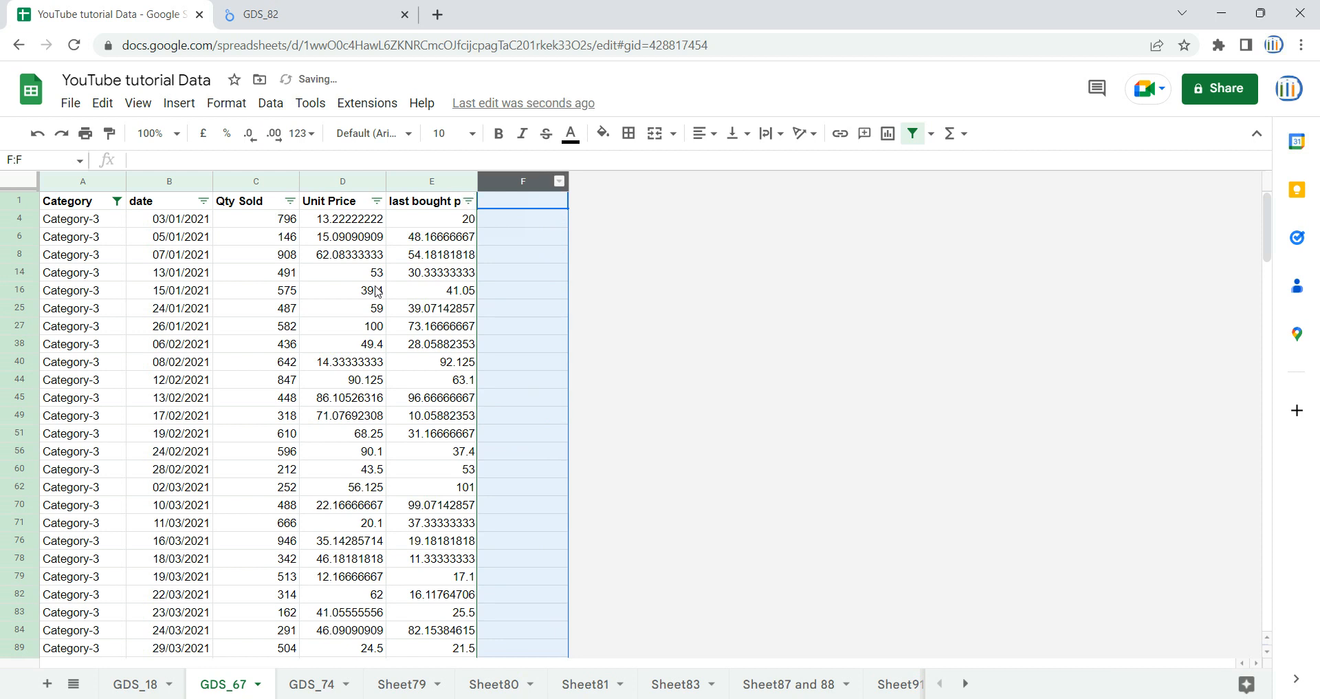
click(378, 289)
click(103, 203)
click(913, 133)
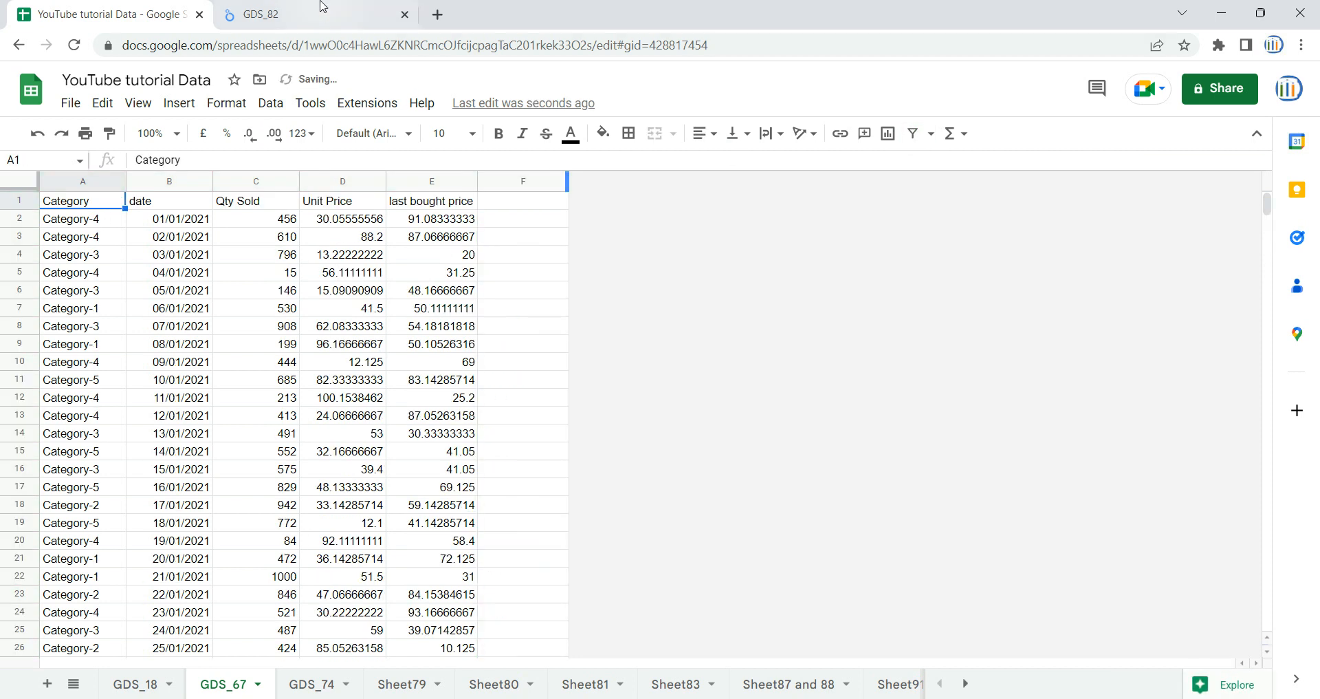
- Create a new filter on the GDS_67 data and show only the Category-3 rows
click(321, 5)
click(148, 6)
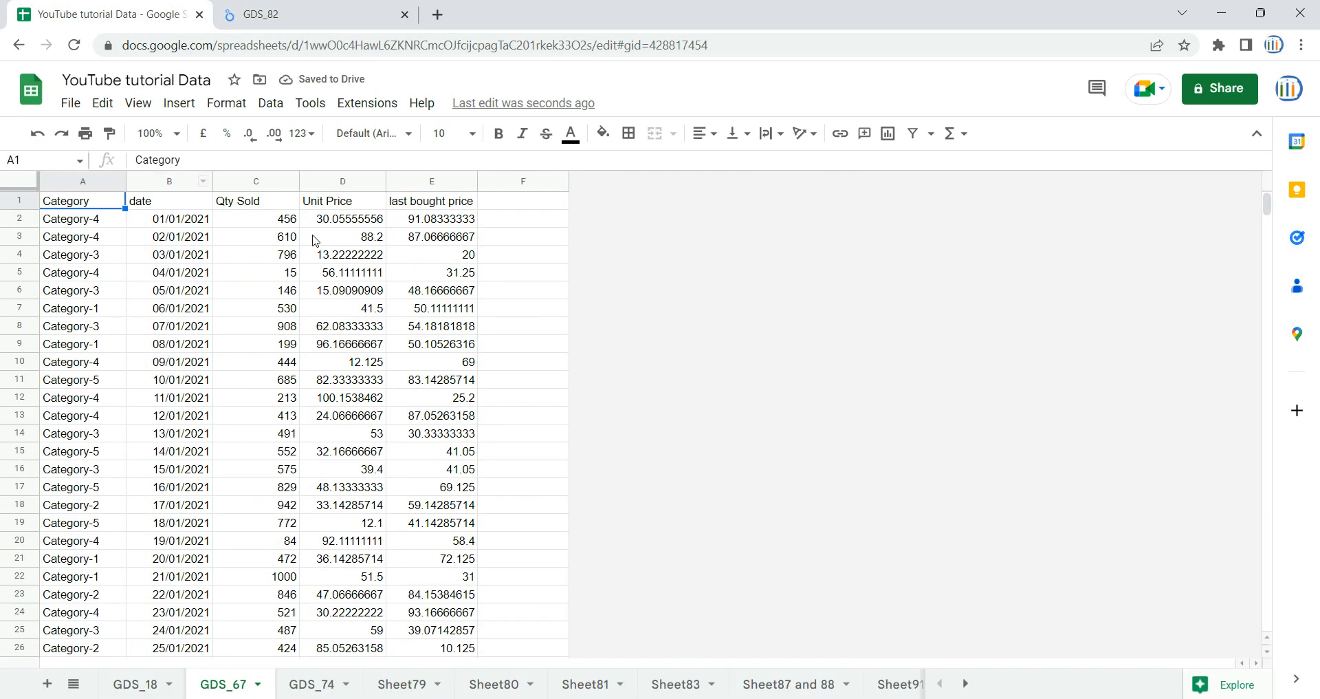
click(914, 144)
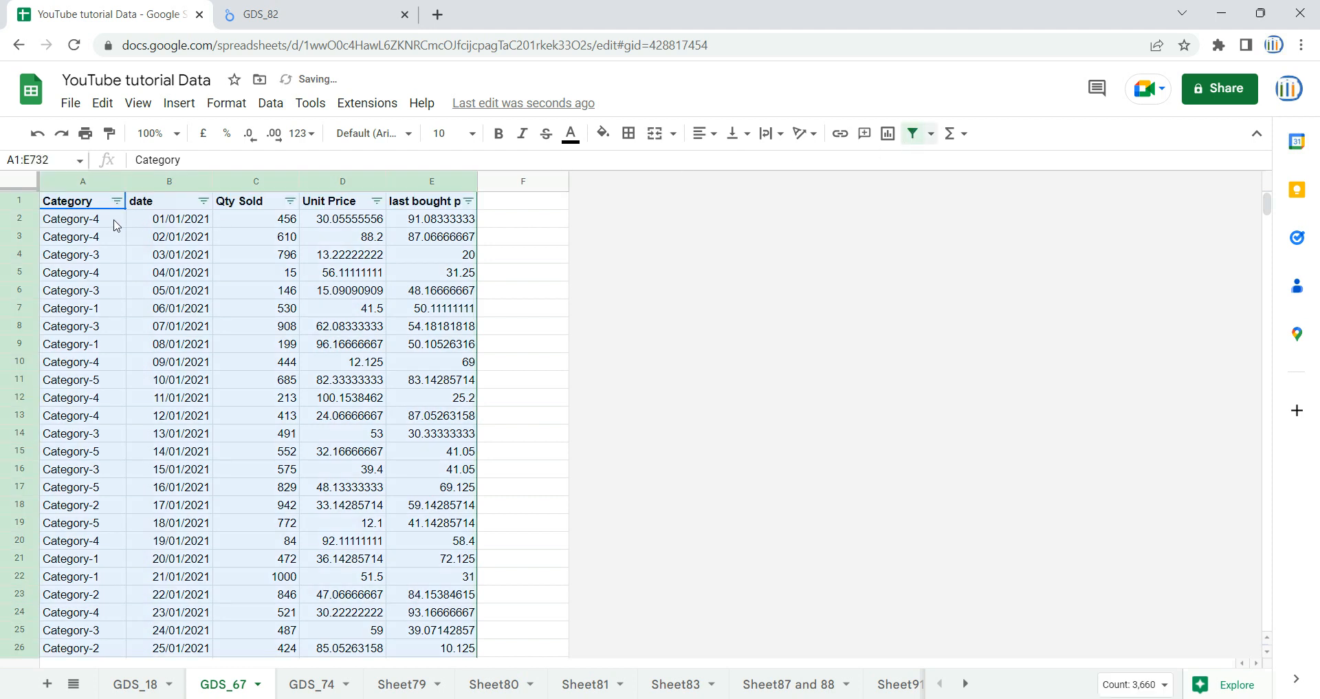
key(ctrl+Tab)
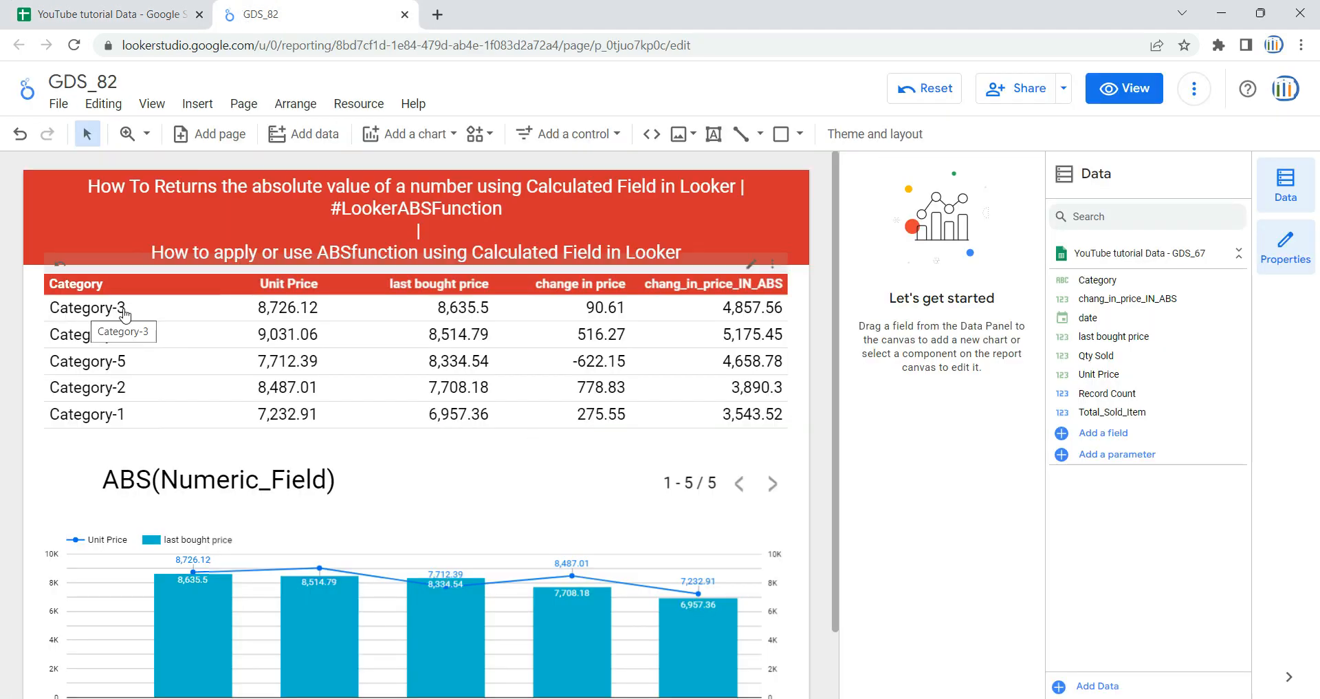
click(110, 14)
click(117, 200)
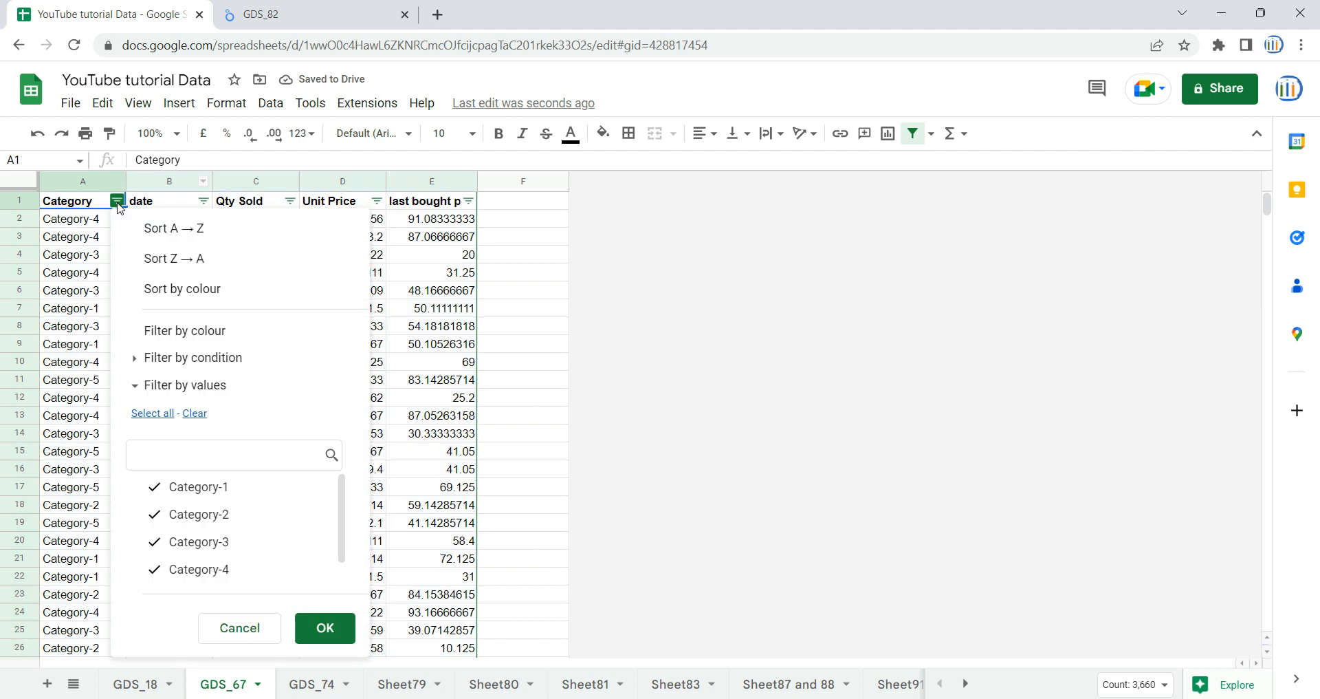
click(195, 414)
click(199, 542)
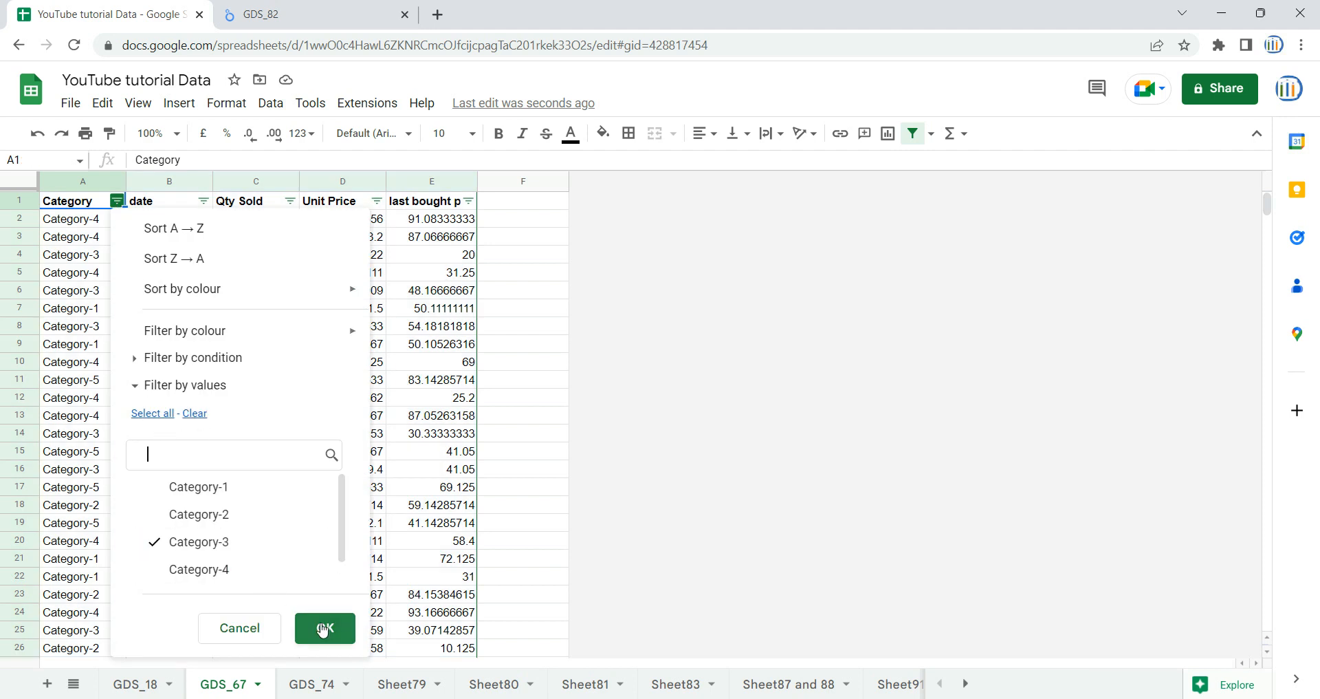
click(325, 628)
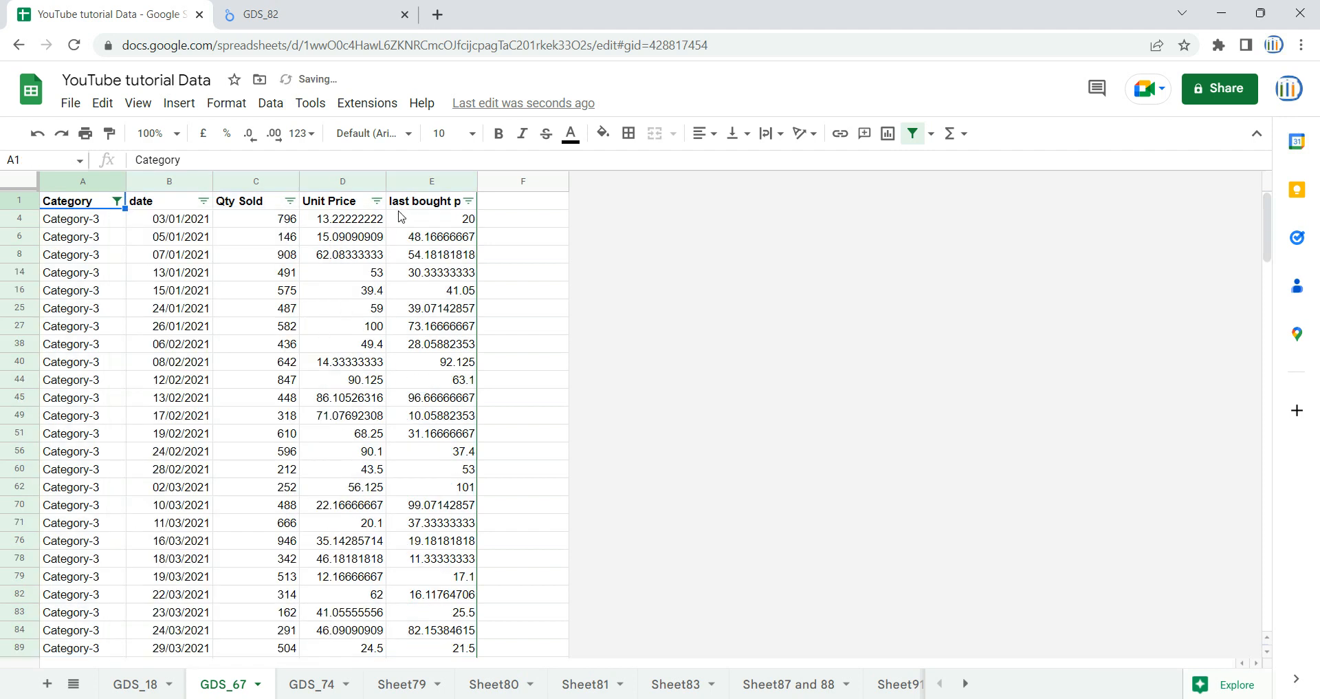
- Enter the header Change in Price in cell F1
click(545, 226)
click(516, 203)
text(Change in Price)
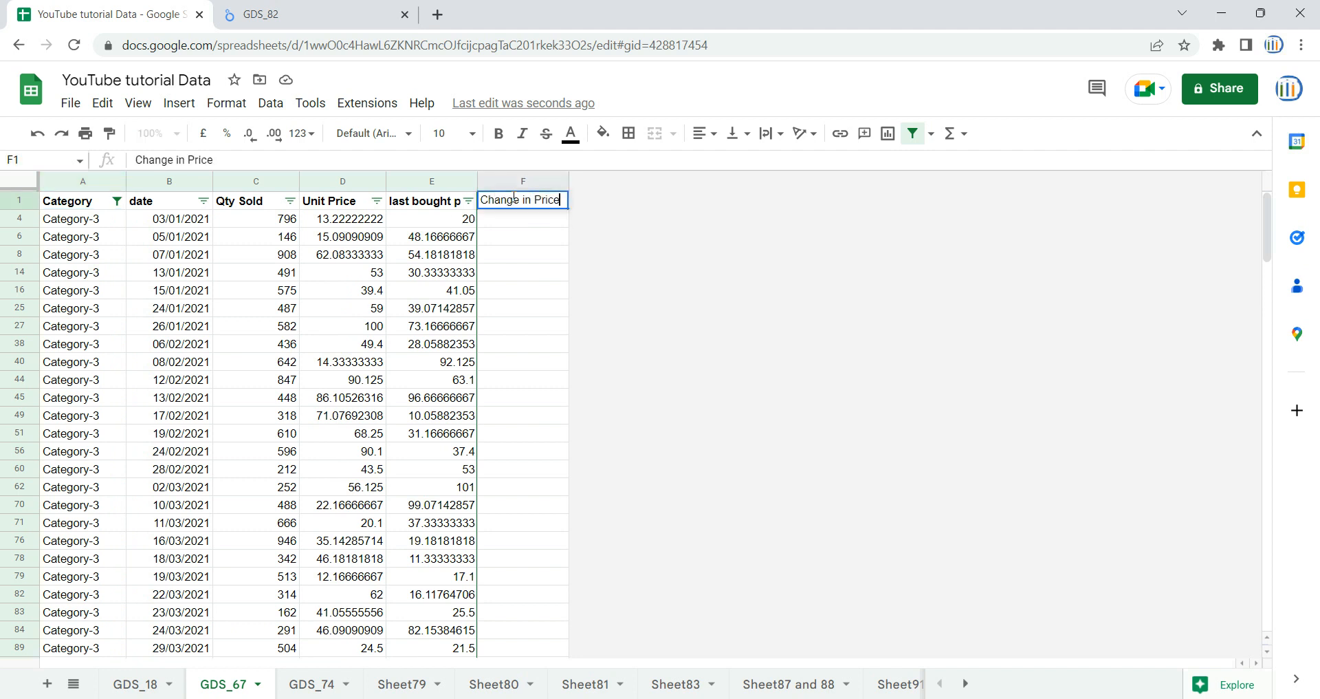
key(Return)
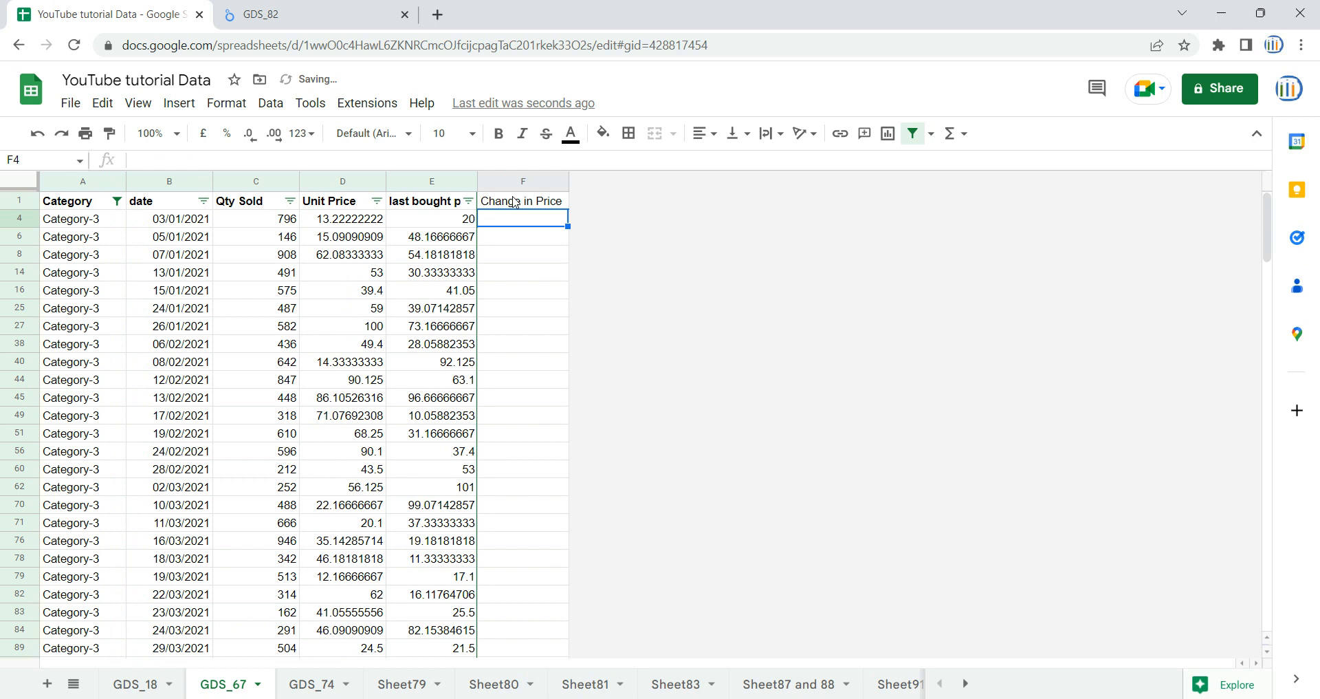
- Enter the formula =D4-E4 in cell F4 to subtract the last bought price from the unit price
click(358, 22)
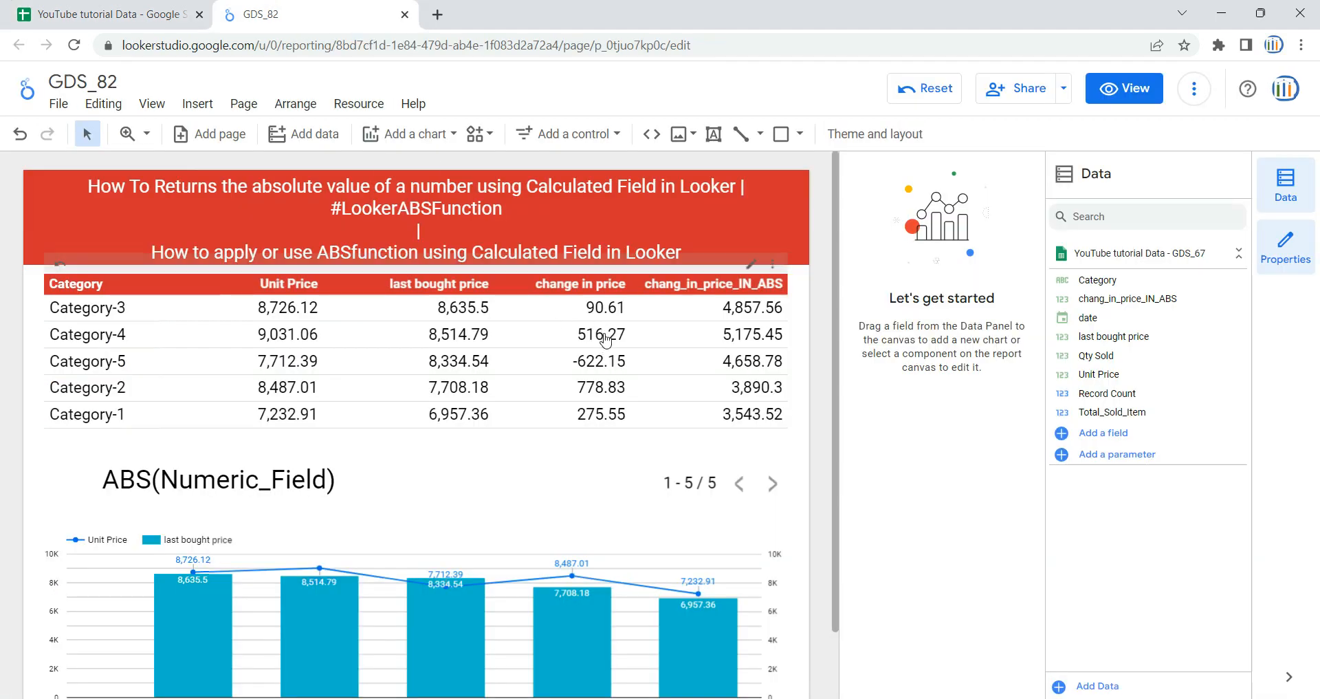
click(180, 5)
text(=D4-)
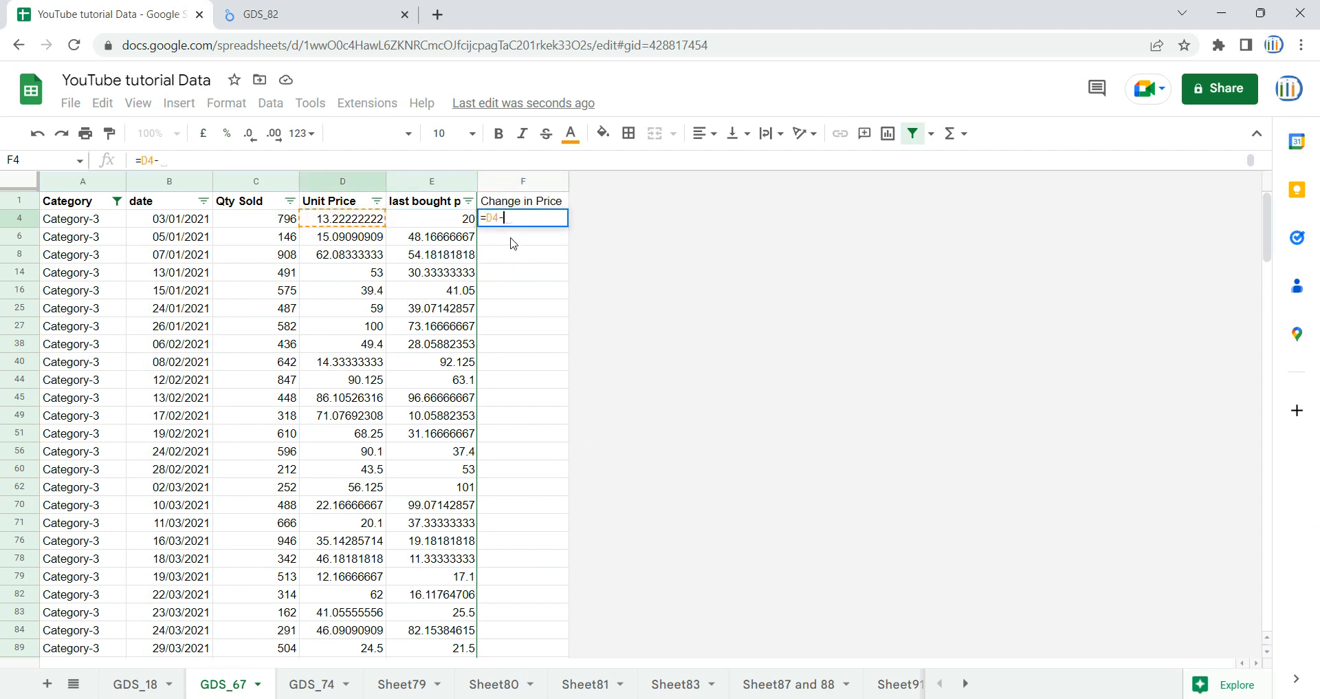
text(E4)
key(Return)
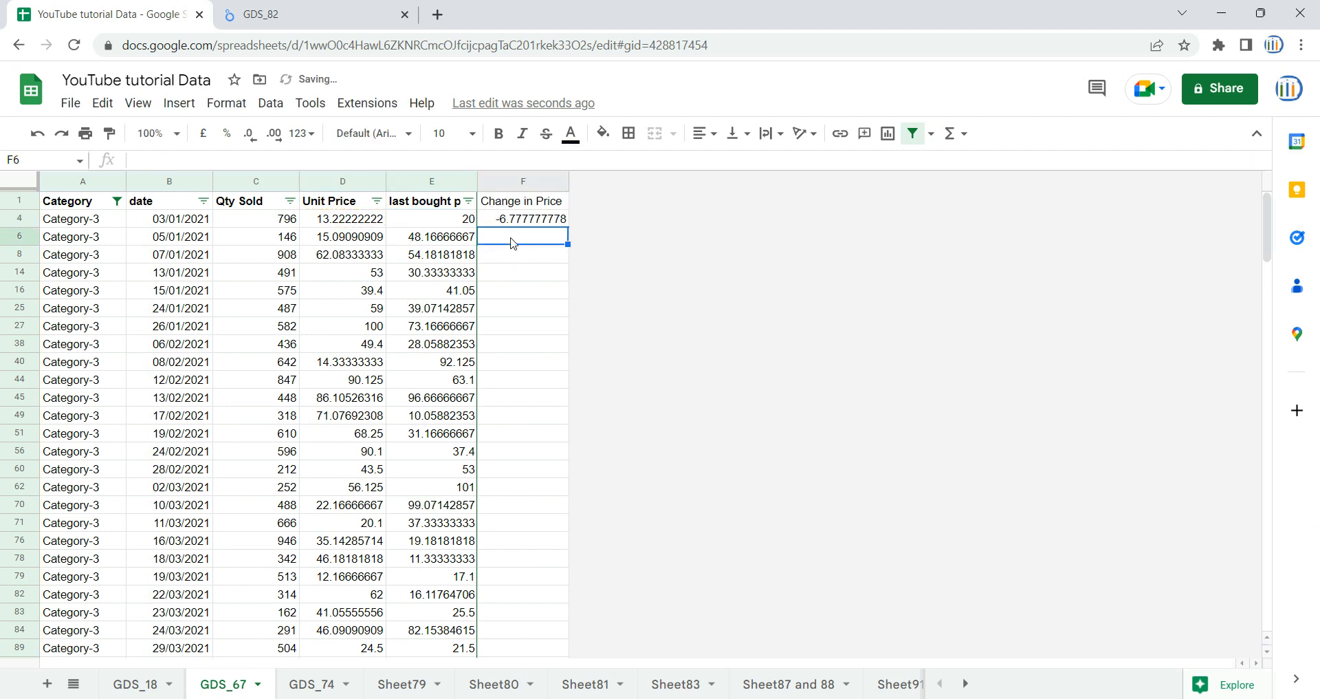
- Fill the F4 formula down through the filtered rows to F721
key(Left)
key(ctrl+Down)
key(Right)
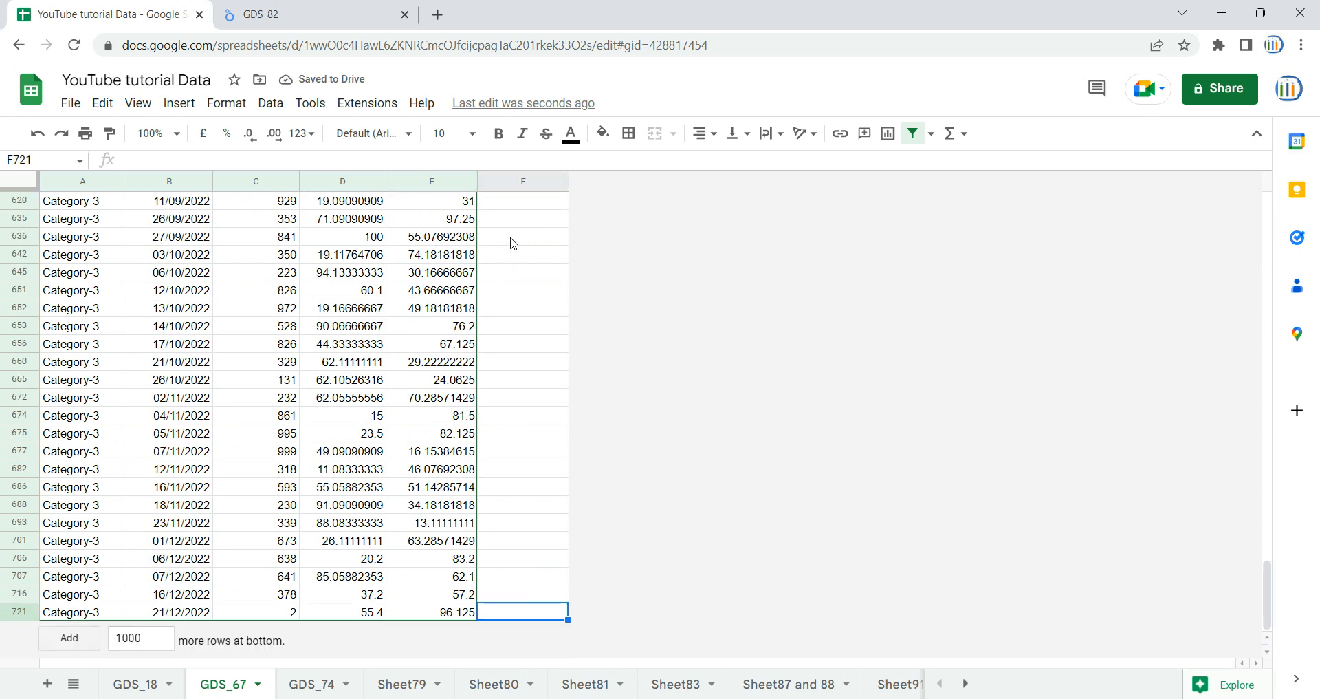
key(ctrl+shift+Up)
key(ctrl+d)
- Compare the sum of F4:F721 with Category-3's change in price in the Looker Studio report, and return to the spreadsheet
key(ctrl+Up)
key(Down)
key(ctrl+shift+Down)
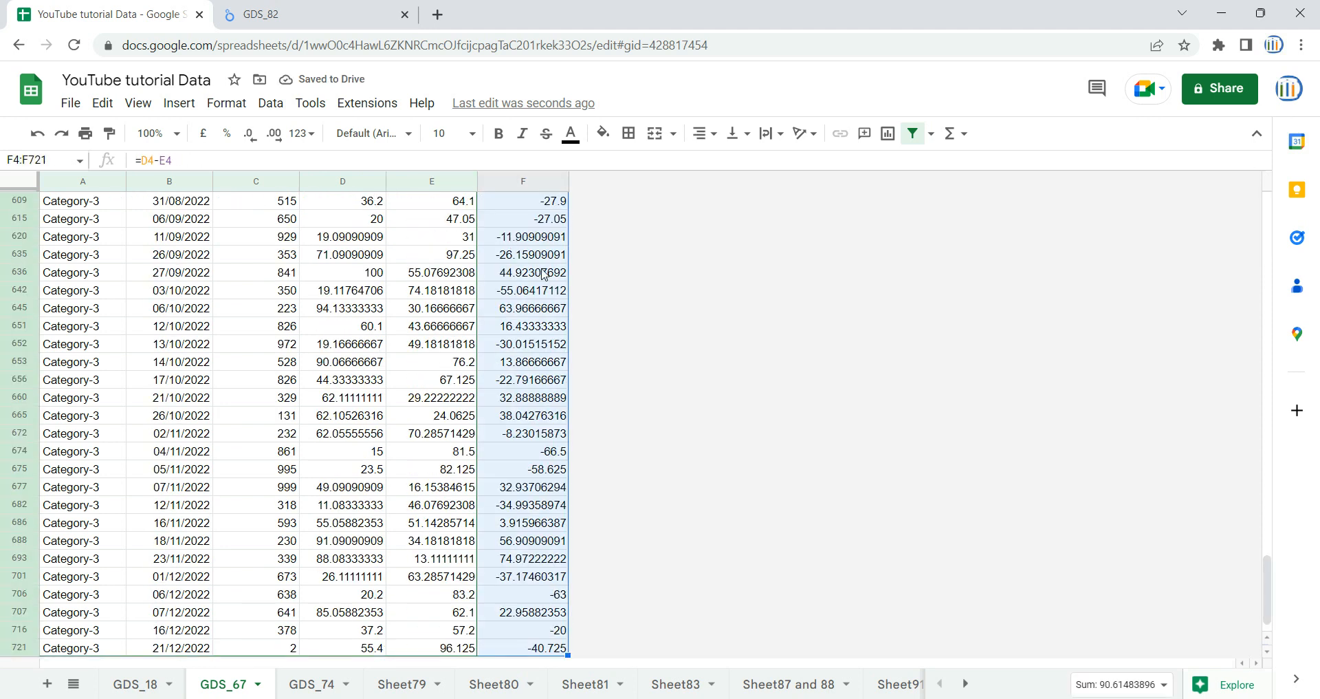
scroll(542, 247, up, 20)
scroll(542, 248, up, 10)
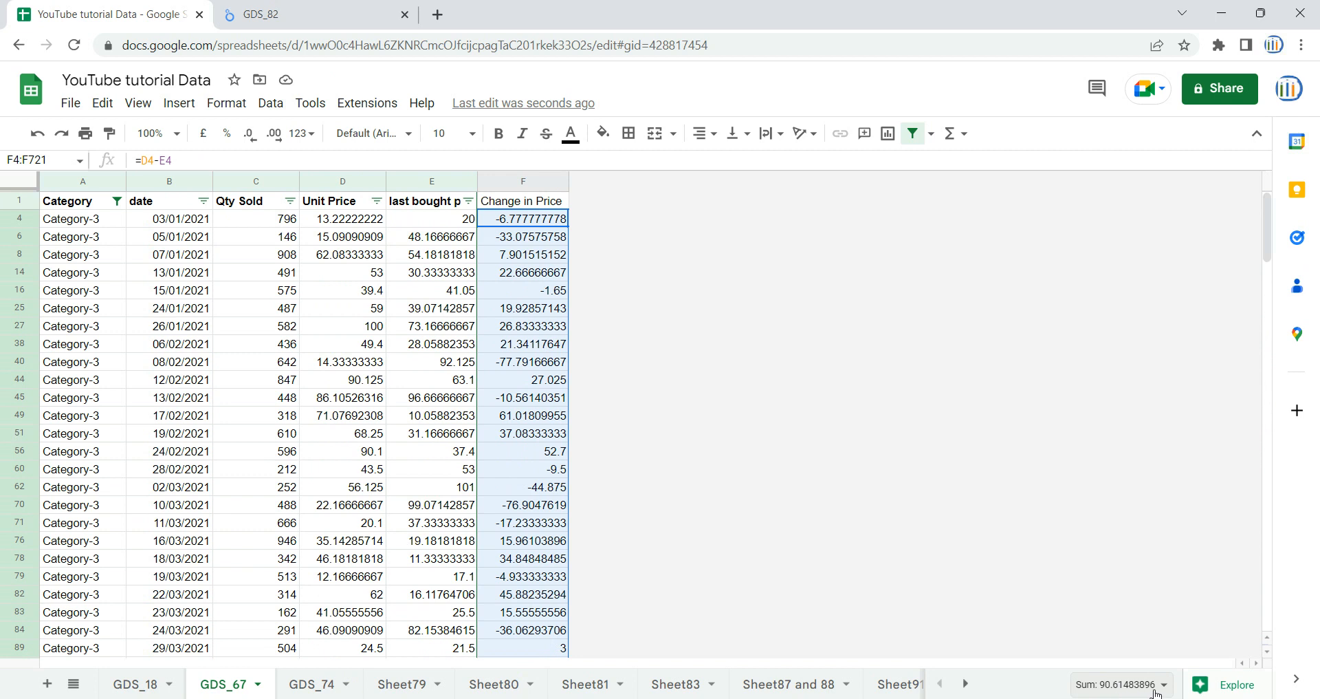
click(257, 14)
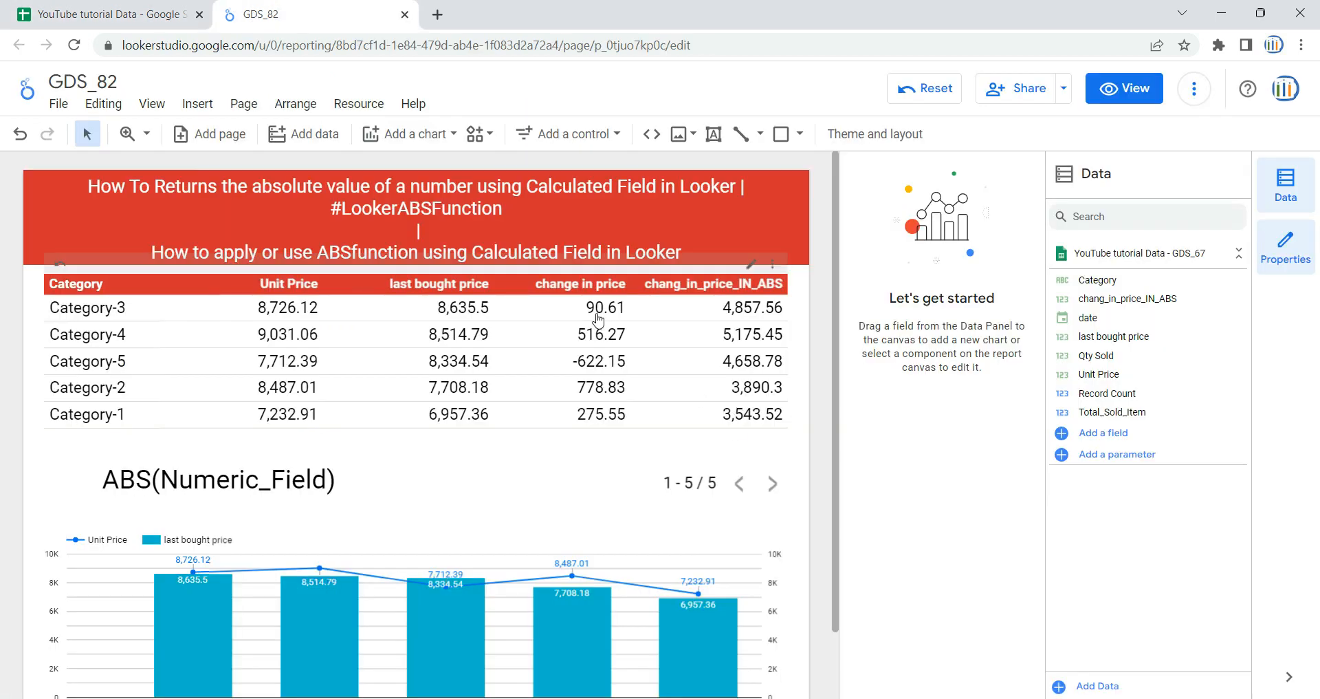
click(620, 320)
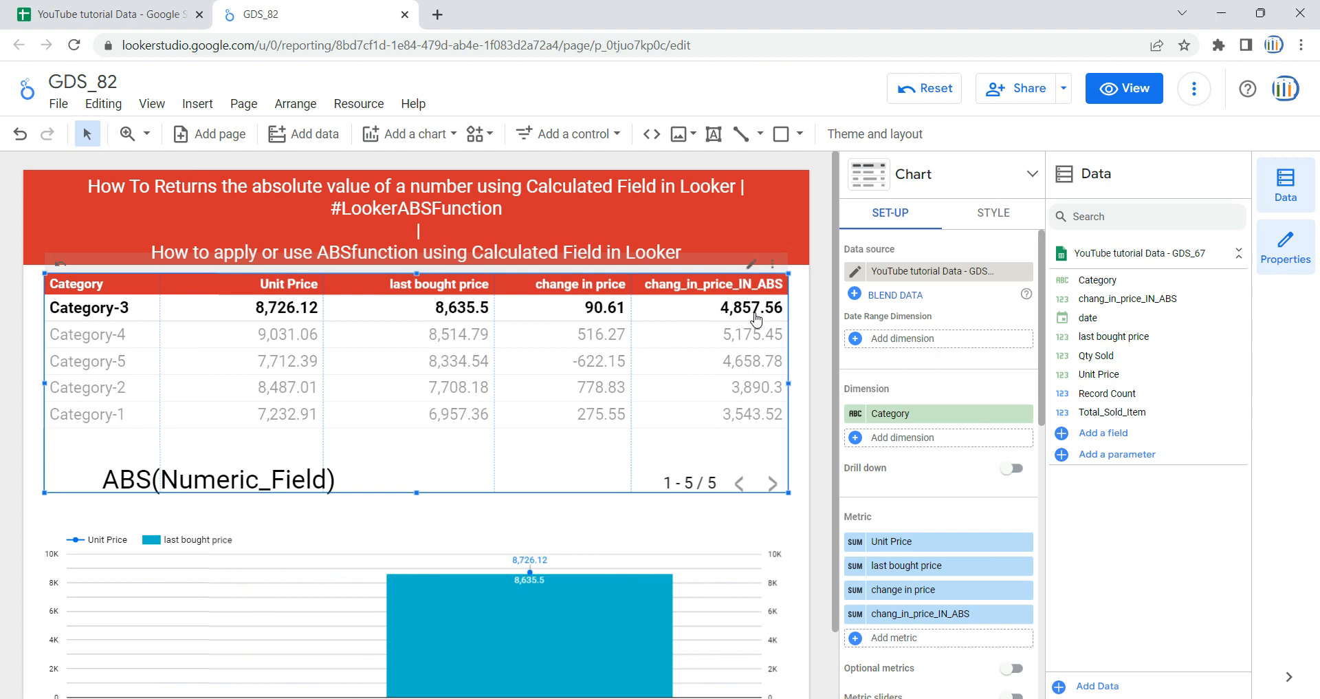
click(103, 7)
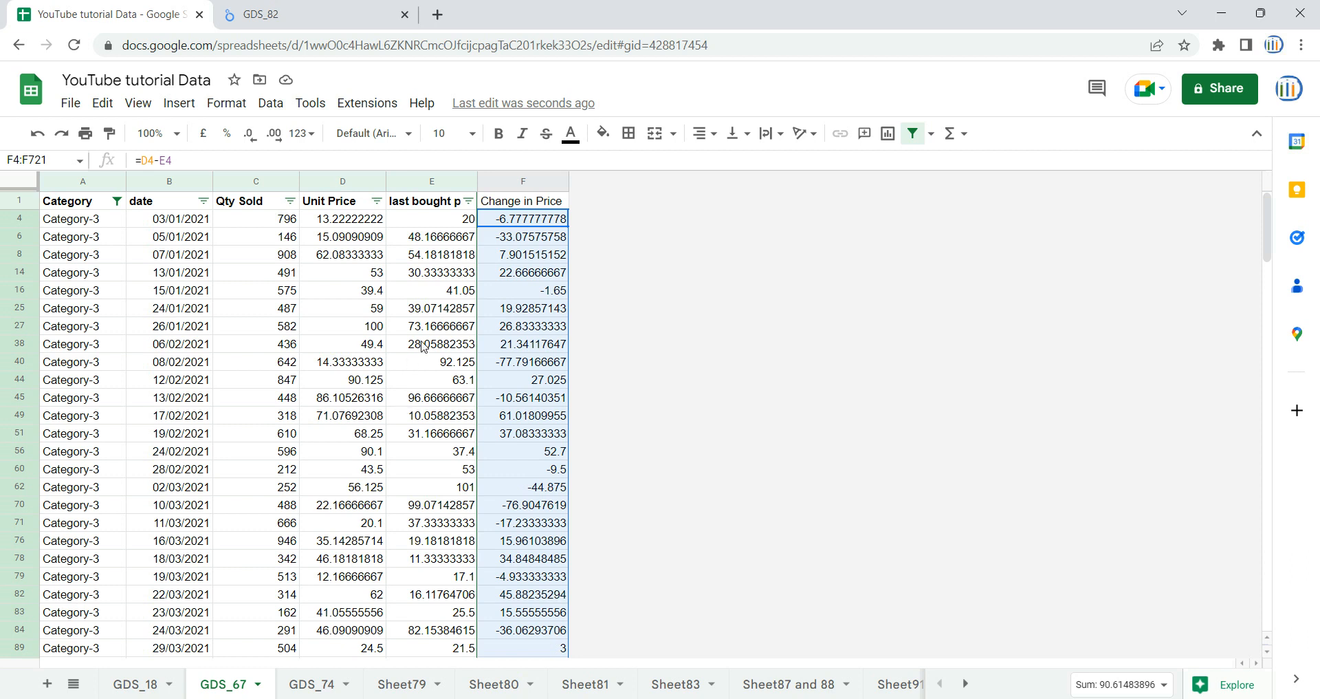
- Change the formula in cell F4 to =if(D4-E4<0,D4-E4*-1,D4-E4) to turn negative price differences positive
click(528, 225)
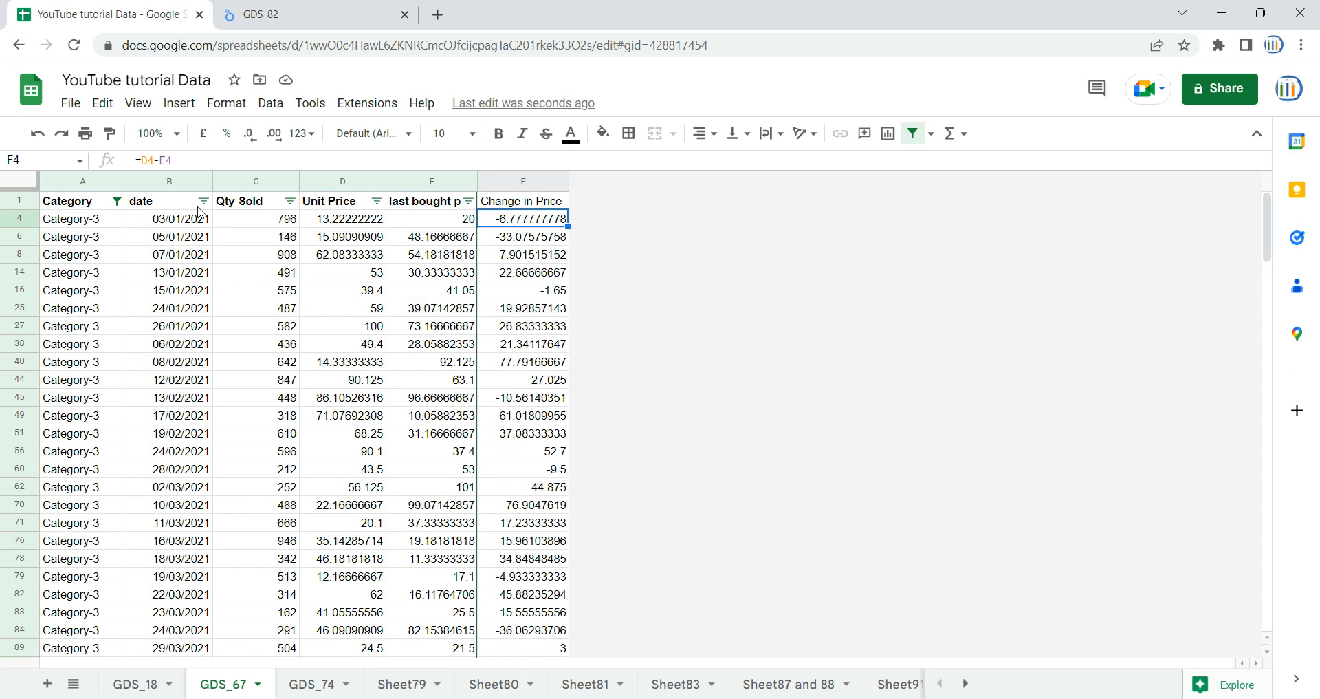
click(140, 160)
text(if()
key(shift+End)
key(ctrl+c)
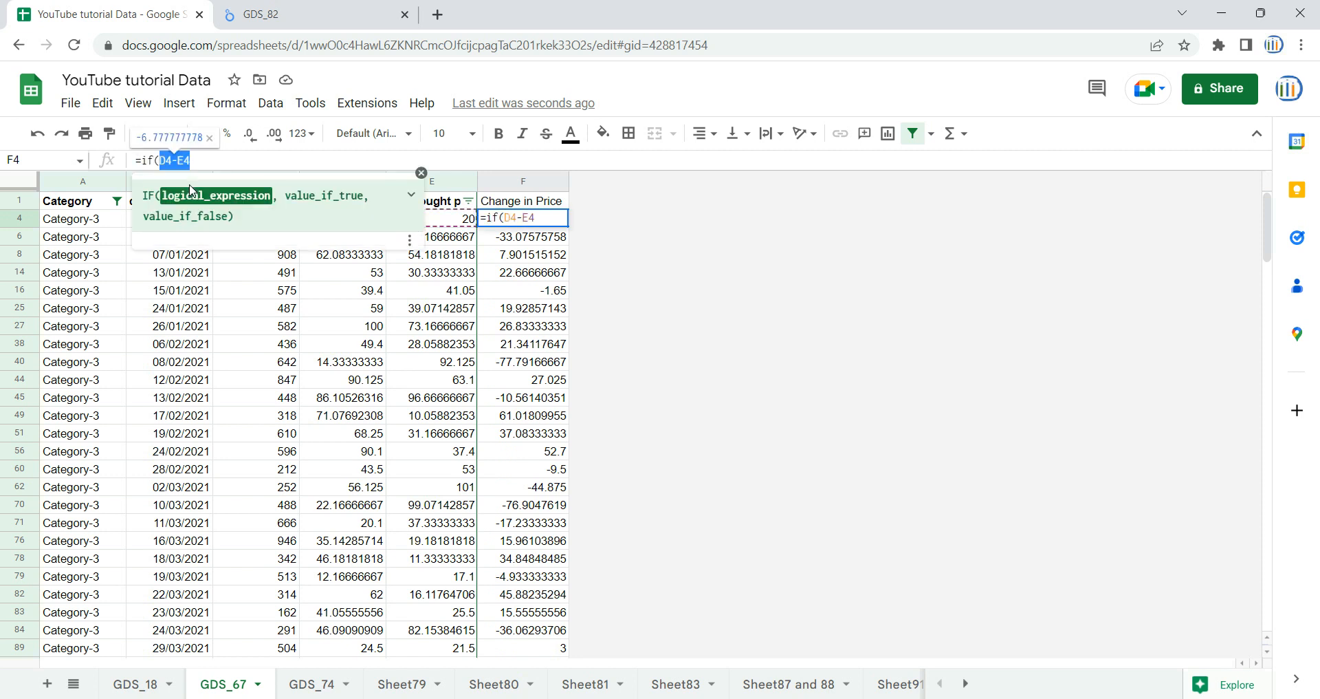
key(Right)
text(<0)
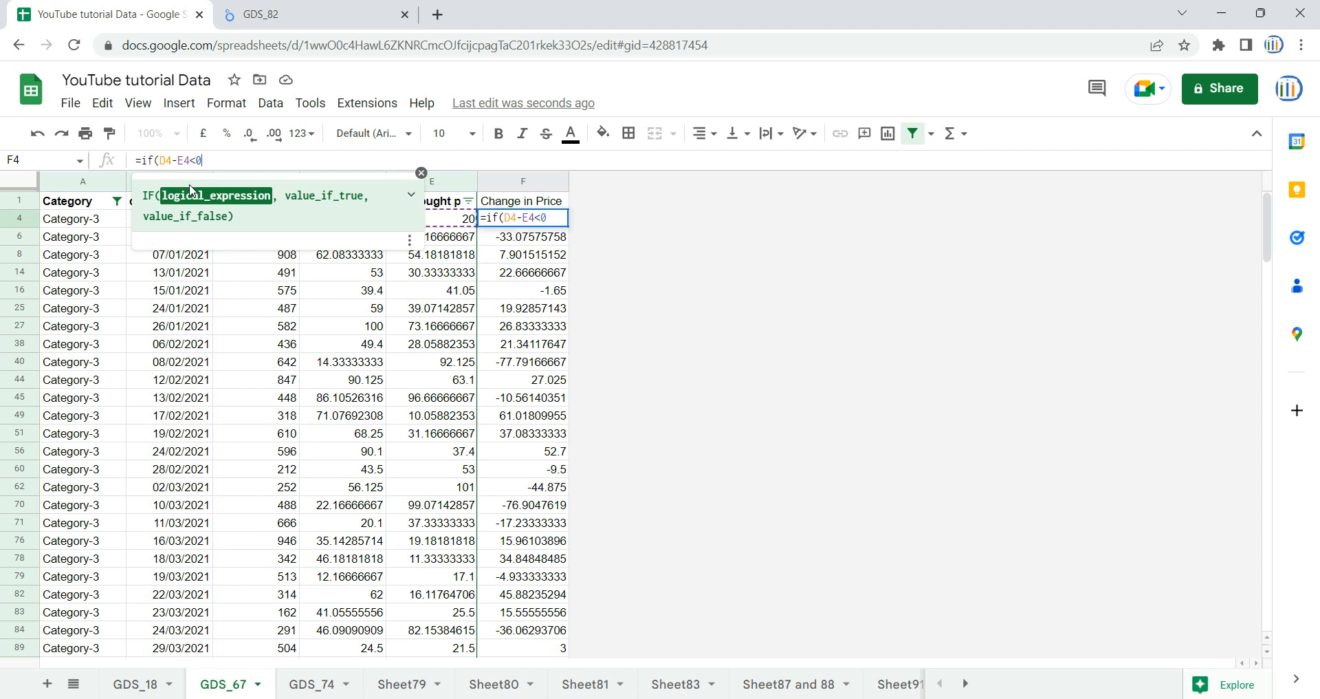
text(,)
key(ctrl+v)
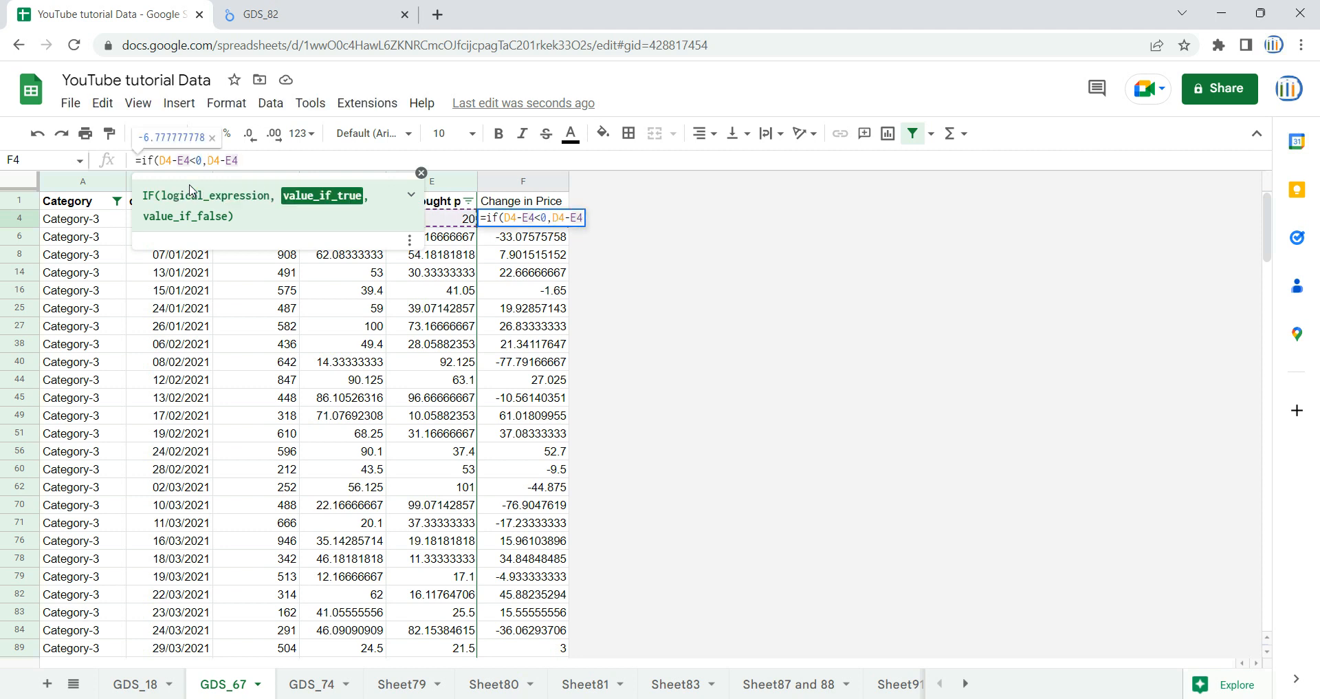
text(*-1,)
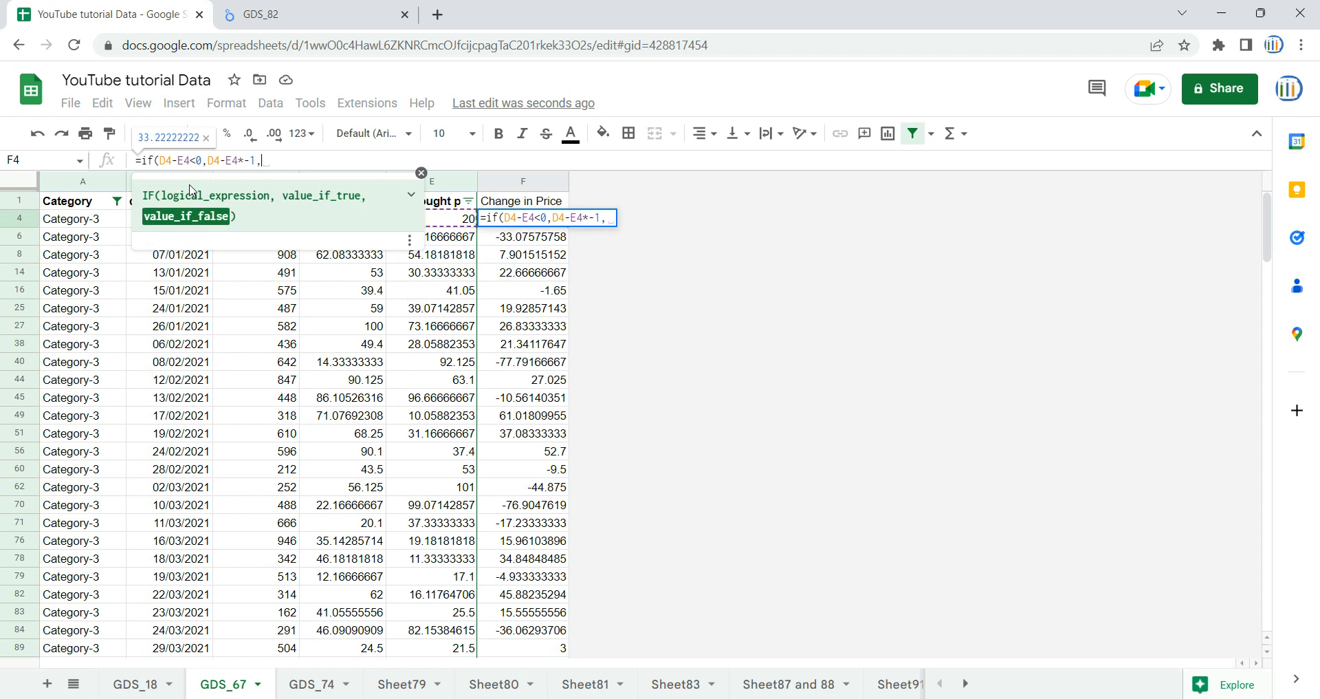
key(ctrl+v)
text())
key(Return)
- Fill the F4 IF formula down through the filtered rows to F721 and return to F4
key(Up)
key(ctrl+shift+Down)
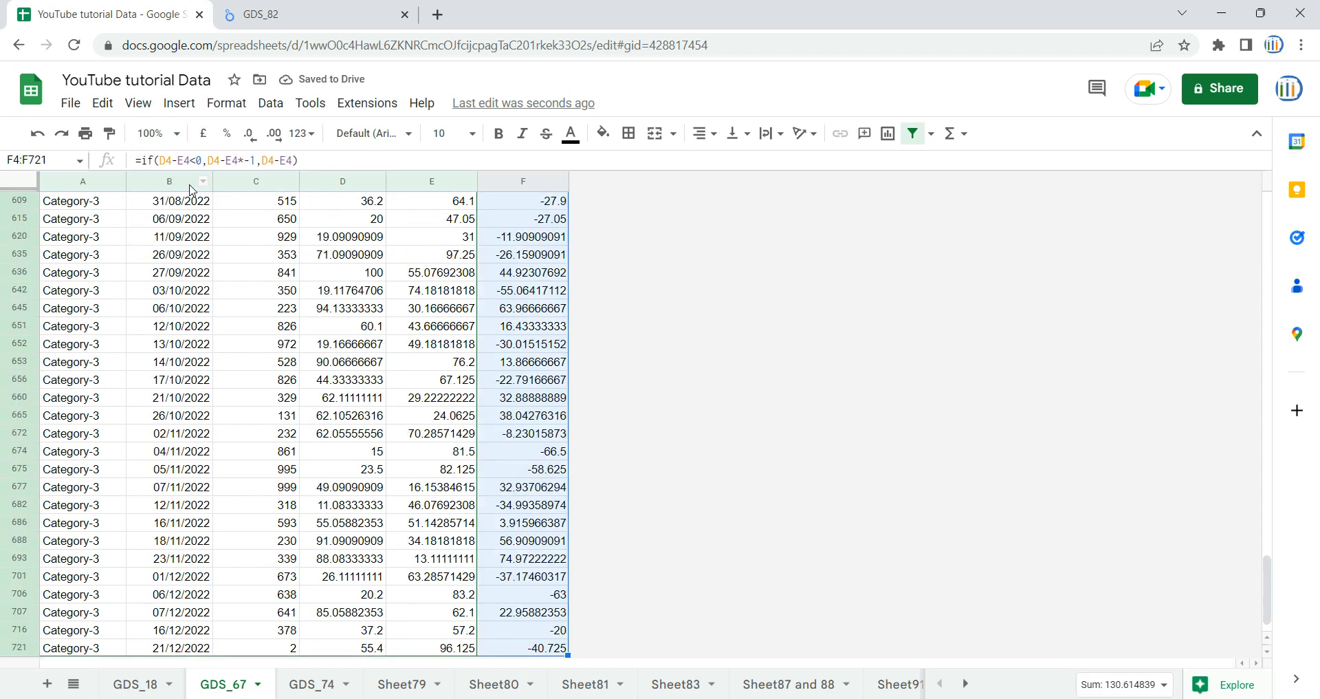
key(ctrl+d)
key(ctrl+Up)
key(Down)
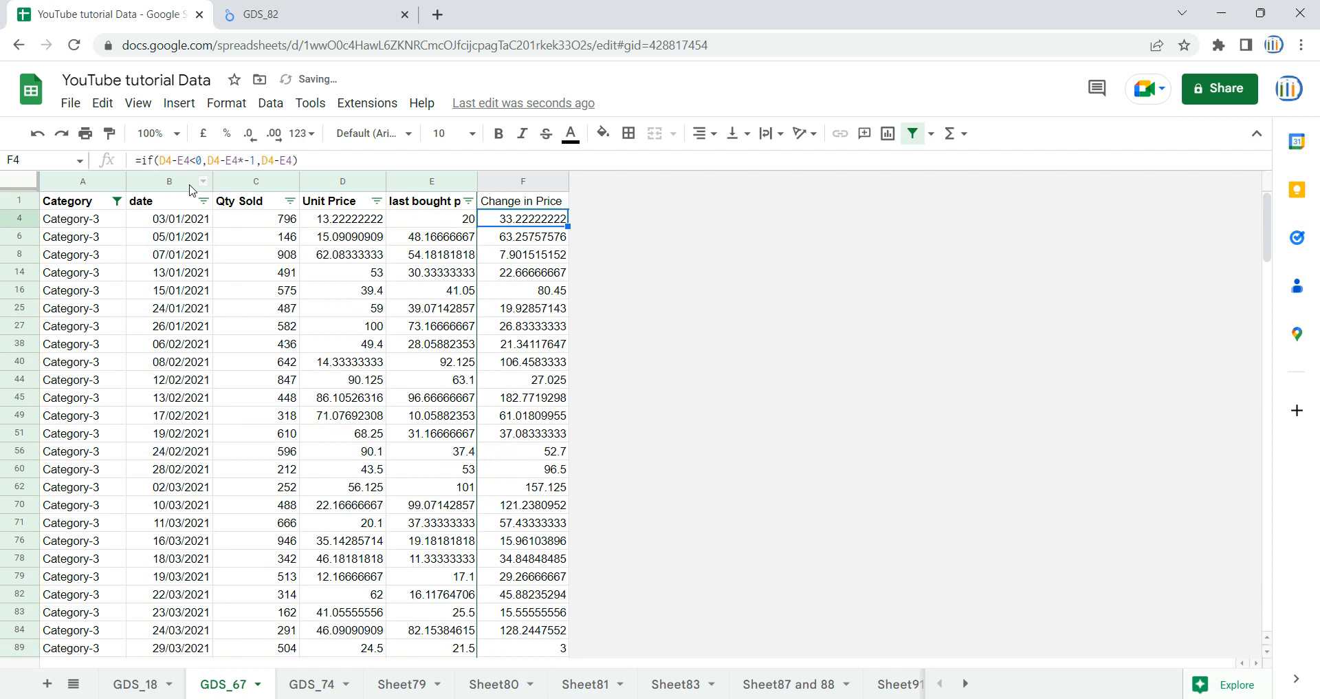
- Correct the F4 formula by wrapping the multiplied difference in parentheses, giving =if(D4-E4<0,(D4-E4)*-1,D4-E4)
key(F2)
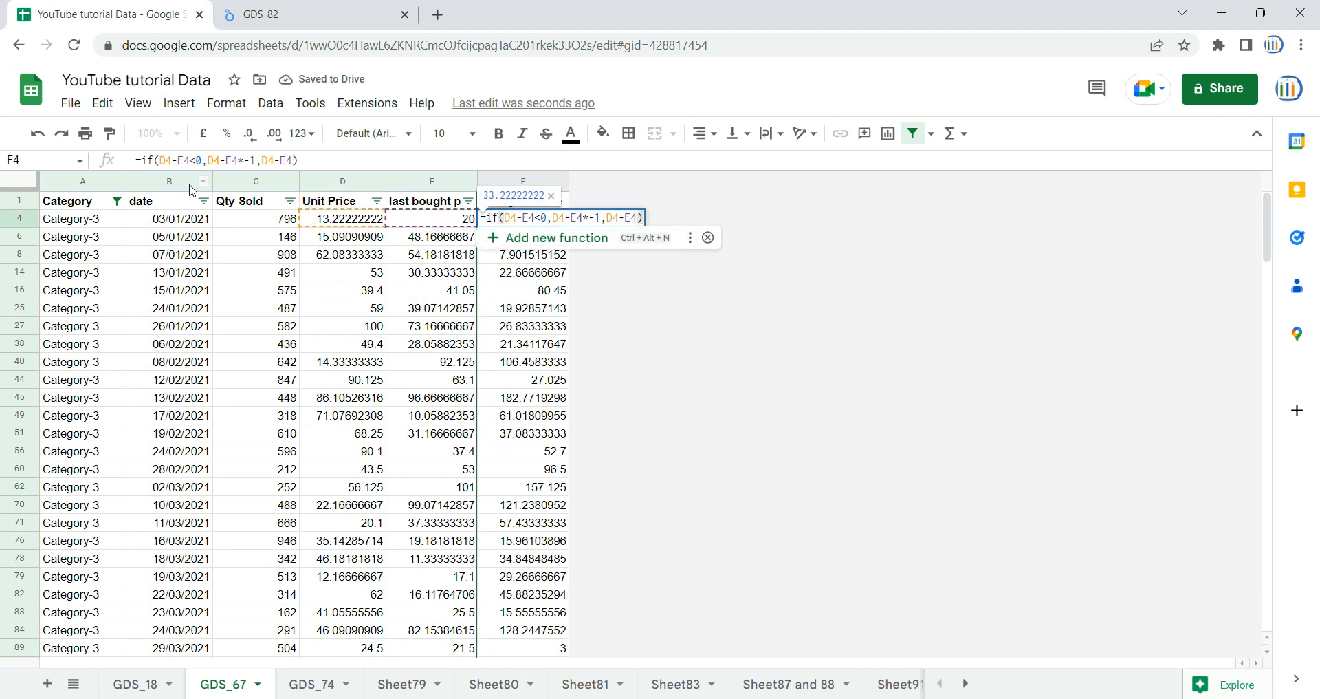
key(Escape)
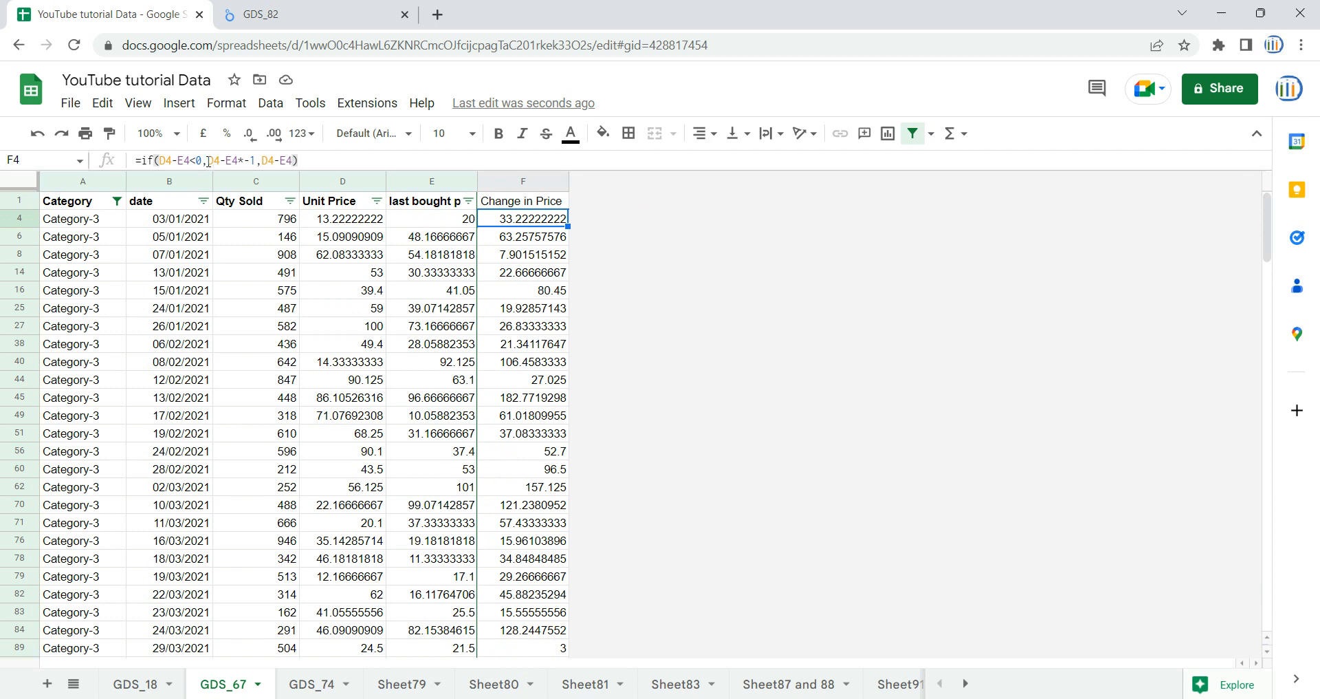
click(200, 160)
text(()
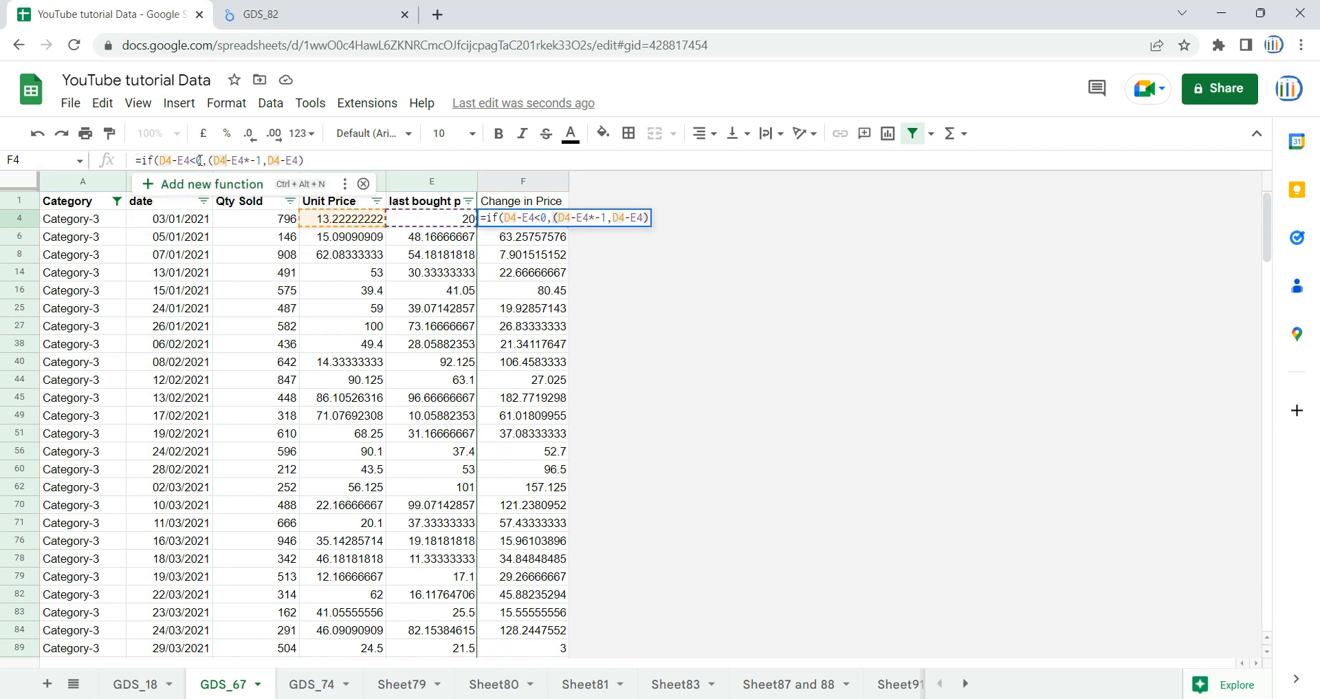
key(Right)
key(Right)
key(Right)
key(Right)
key(Right)
text())
key(Return)
- Fill the corrected F4 formula down through the filtered rows to F721 and return to F4
key(Up)
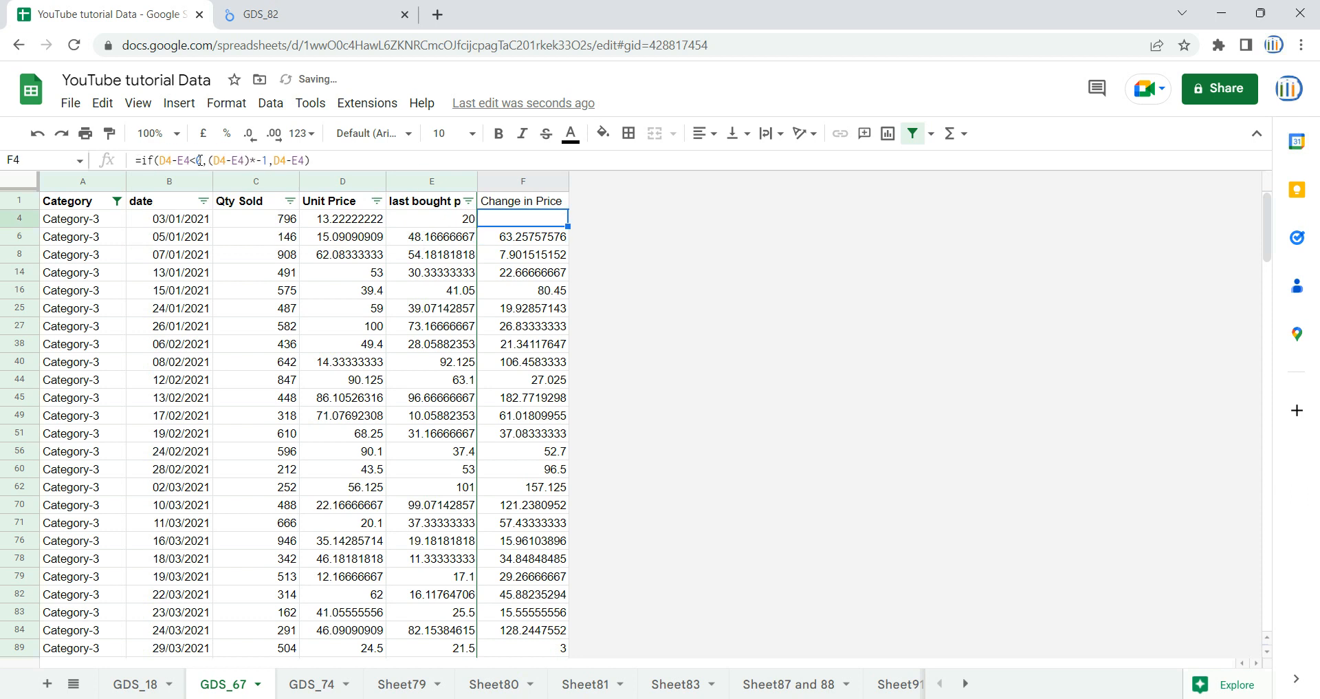
key(ctrl+shift+Down)
key(ctrl+d)
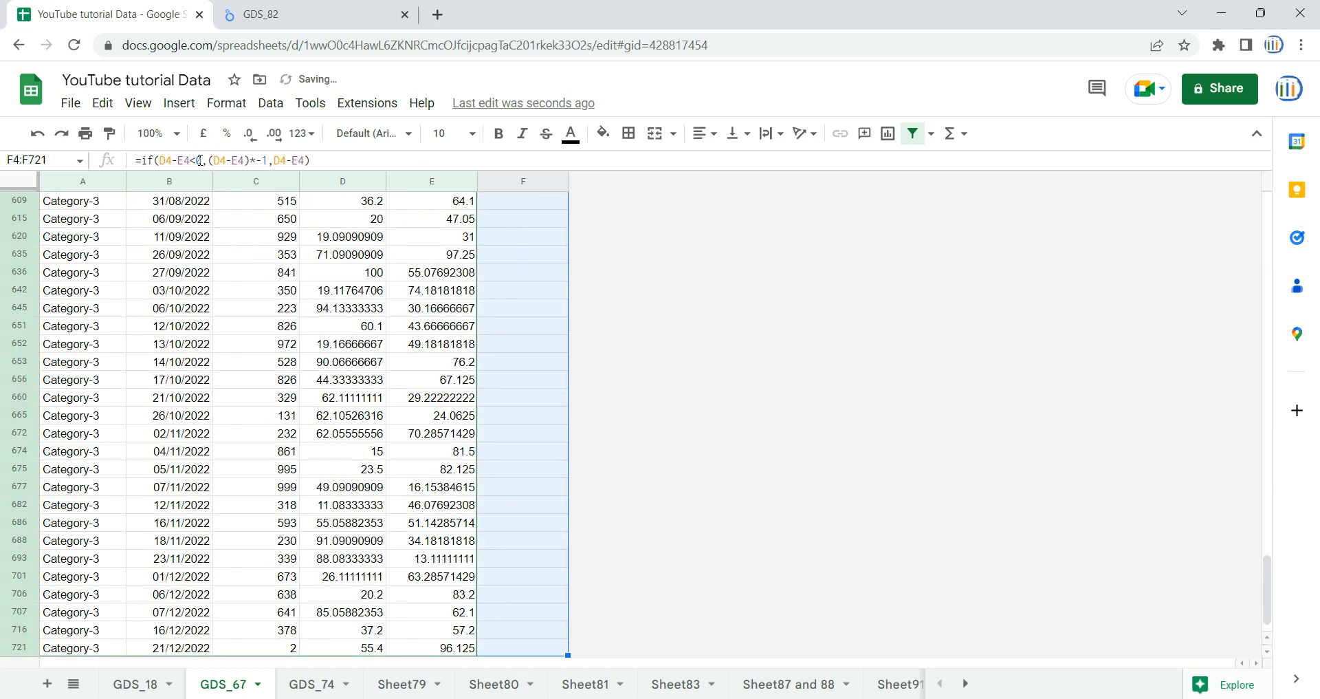
key(ctrl+Up)
key(Down)
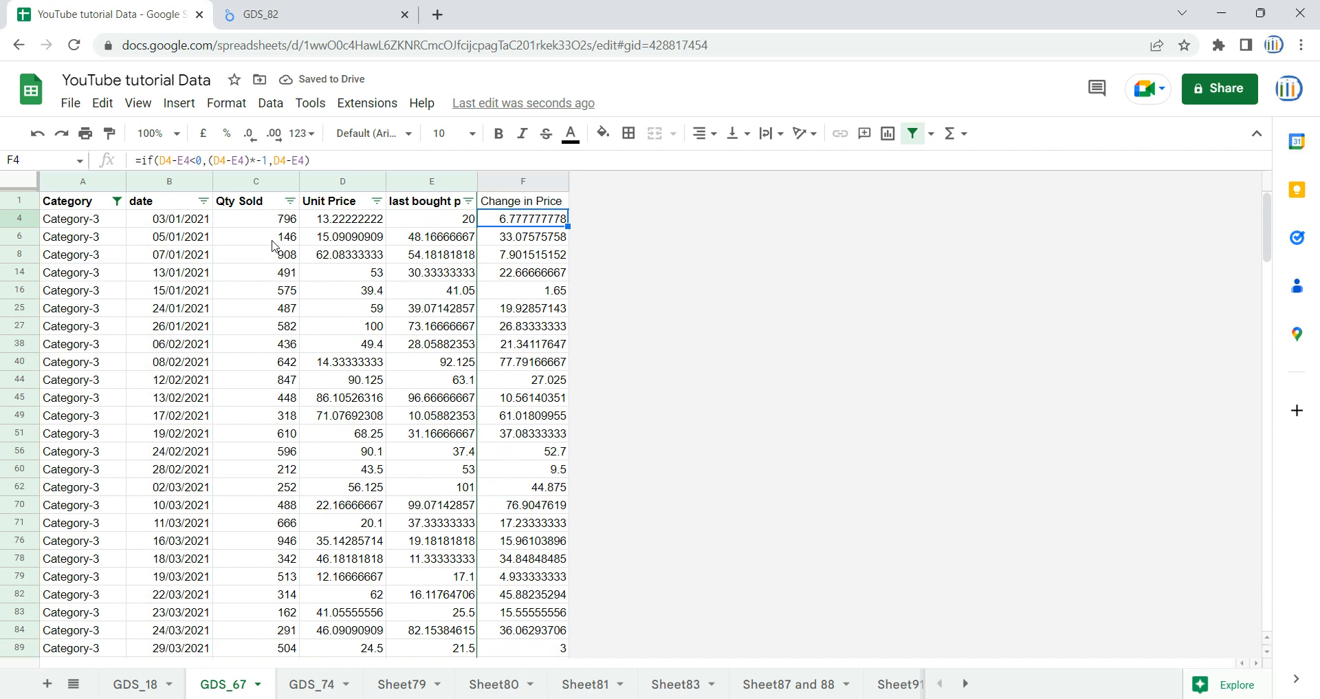
- Compare the sum of F4:F721 with Category-3's chang_in_price_IN_ABS value in the Looker Studio report
click(490, 260)
click(536, 223)
key(ctrl+shift+Down)
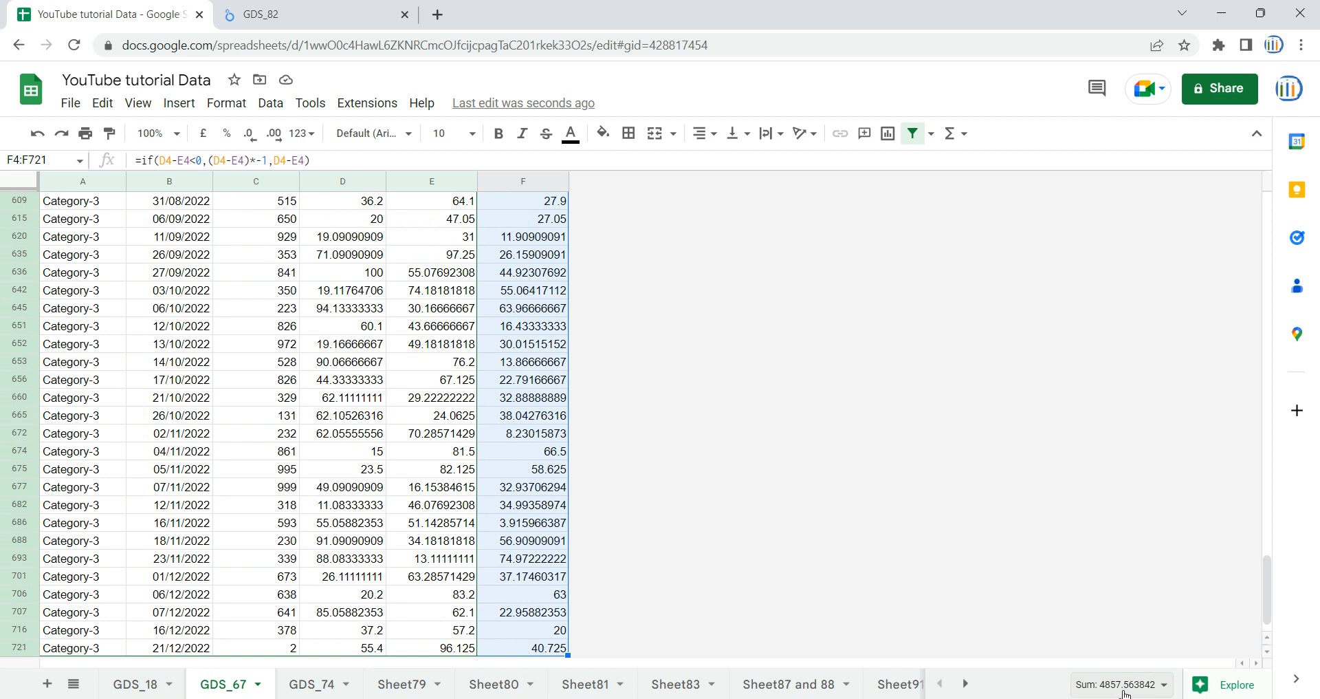
click(262, 14)
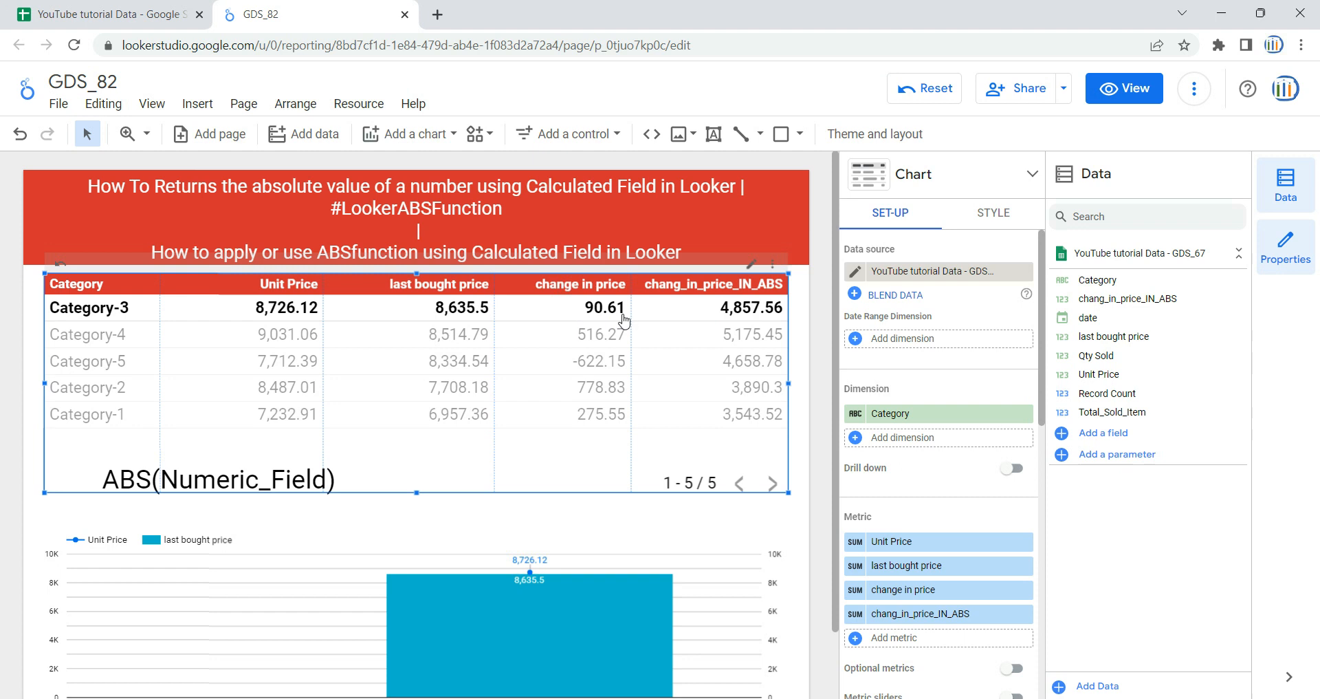
- Clear the table's Category-3 cross-filter and add chang_in_price_IN_ABS as a metric to the combo chart below
click(453, 320)
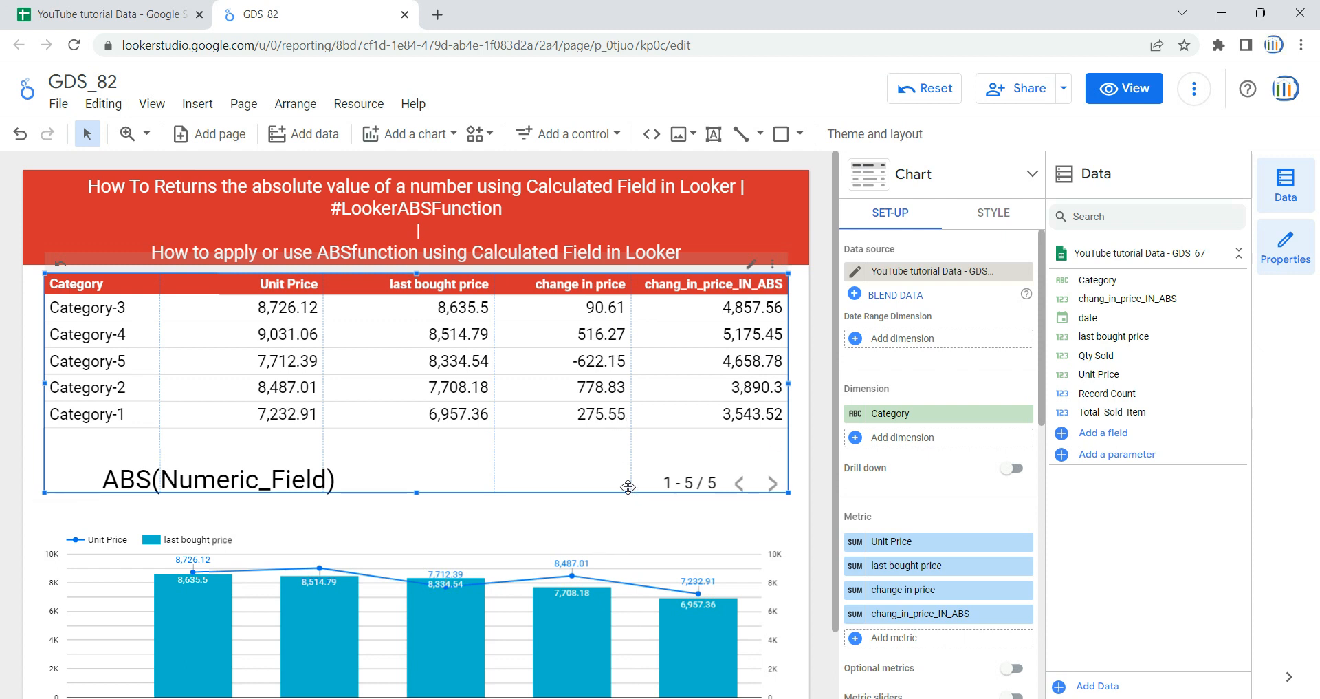
scroll(610, 432, down, 1)
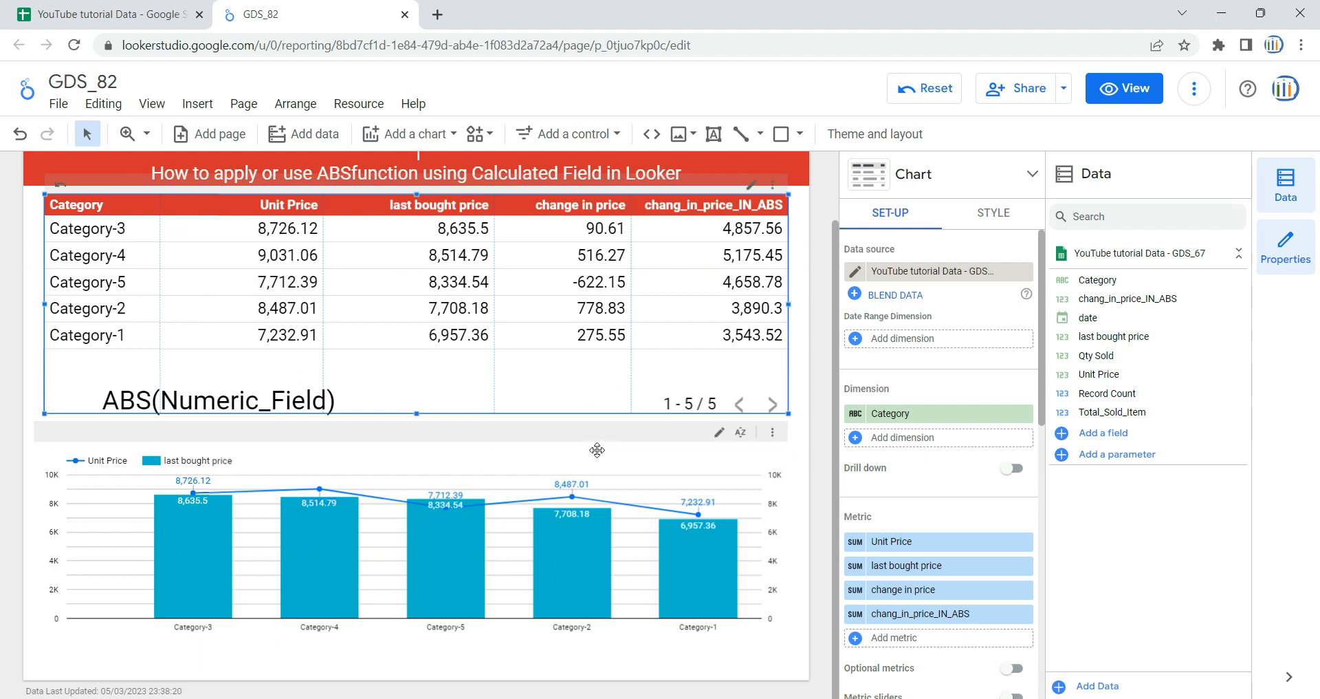
click(619, 470)
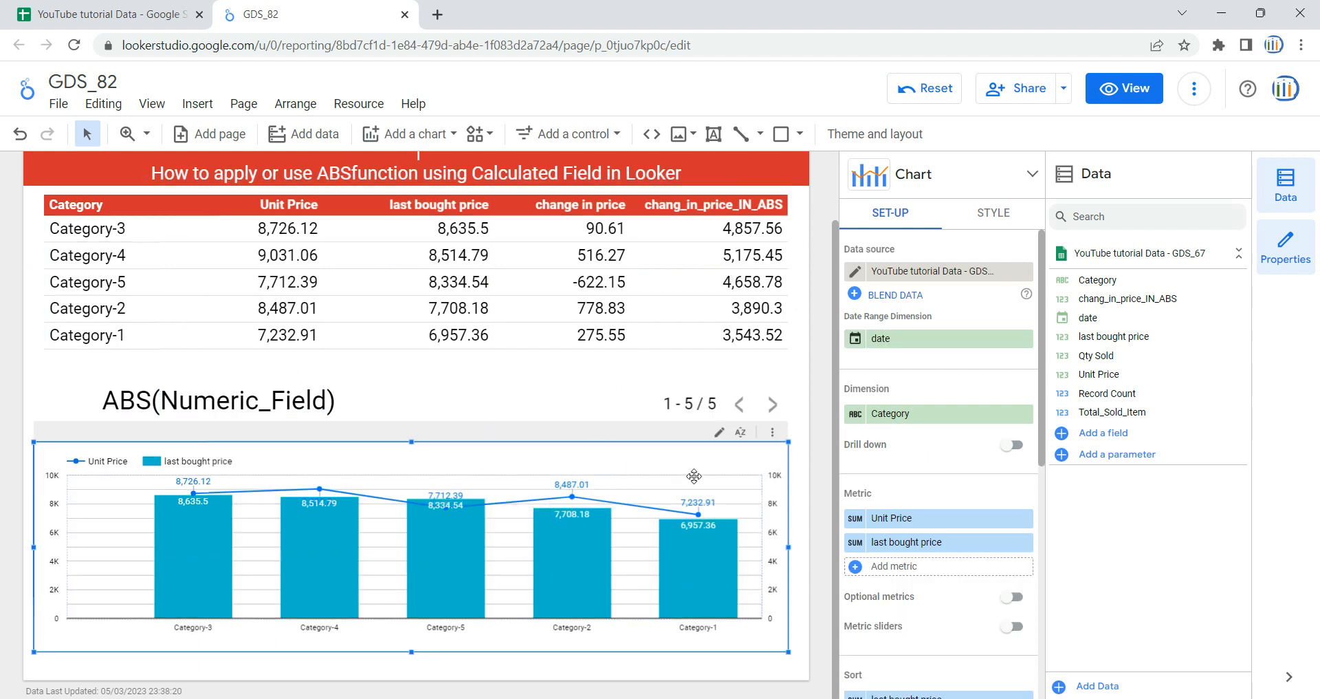
drag(1118, 303, 949, 581)
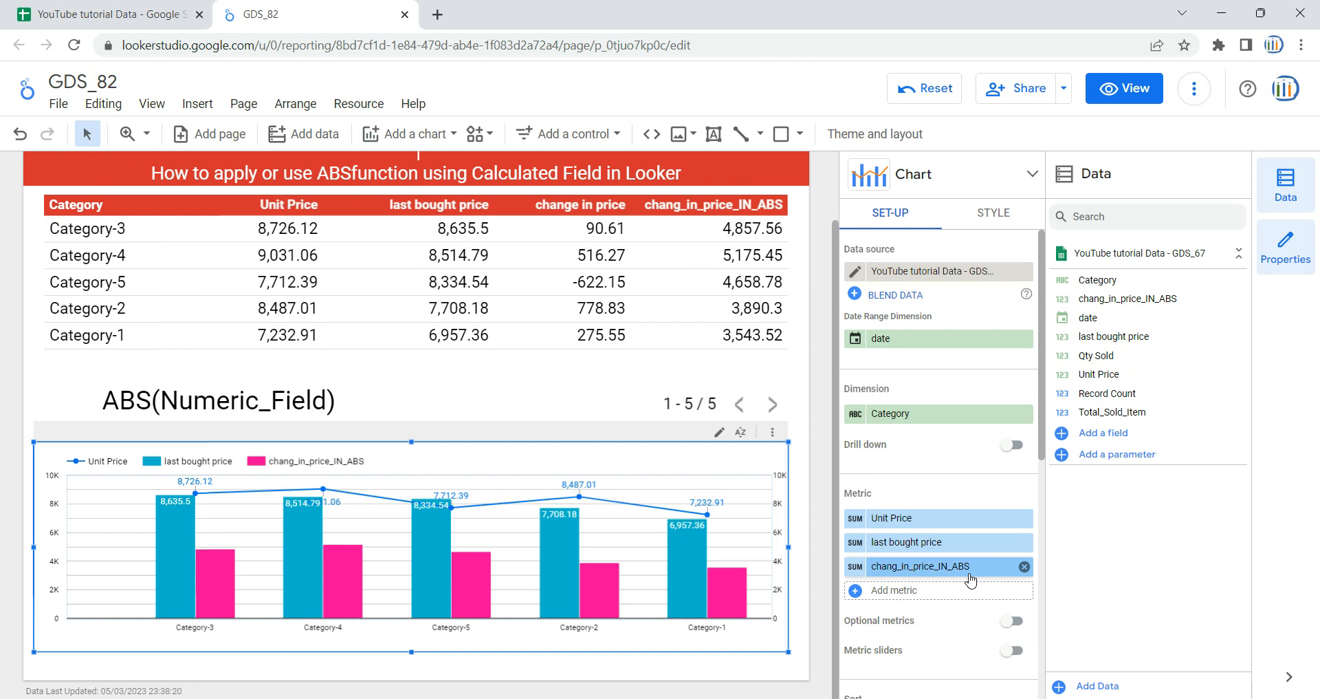
- Switch the report from editing to view mode
scroll(550, 432, up, 1)
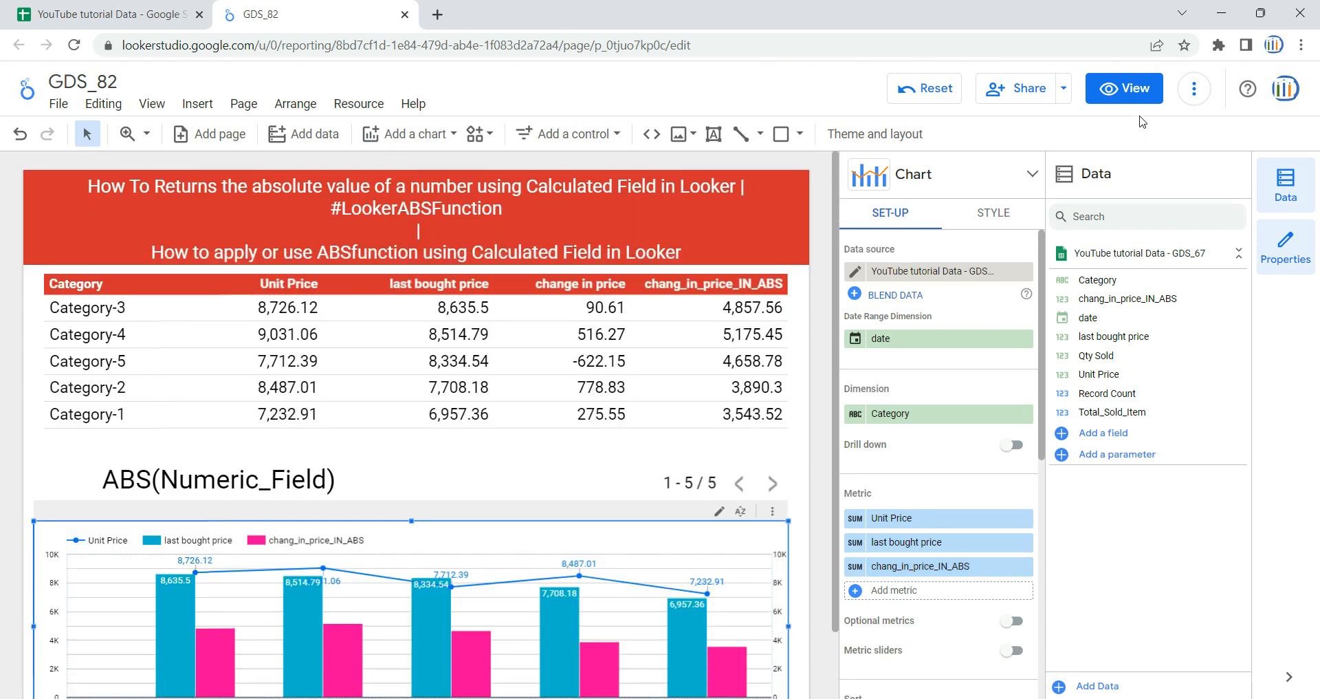
click(1125, 95)
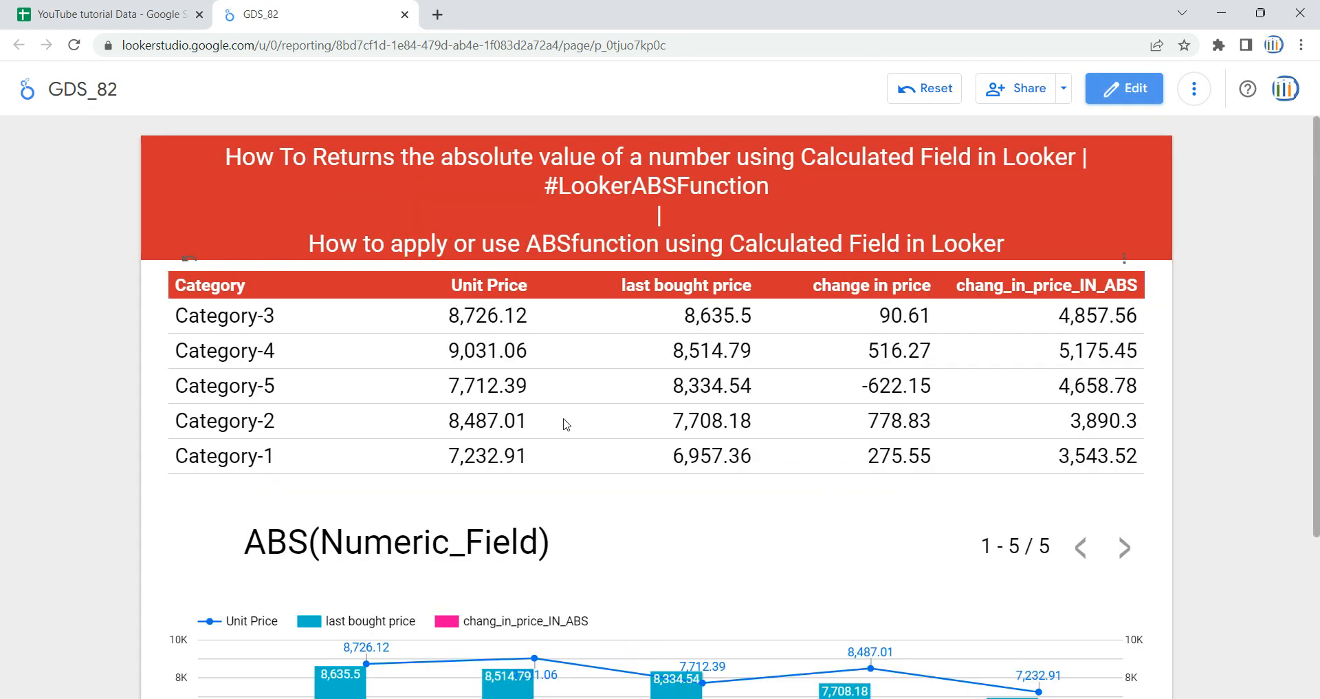